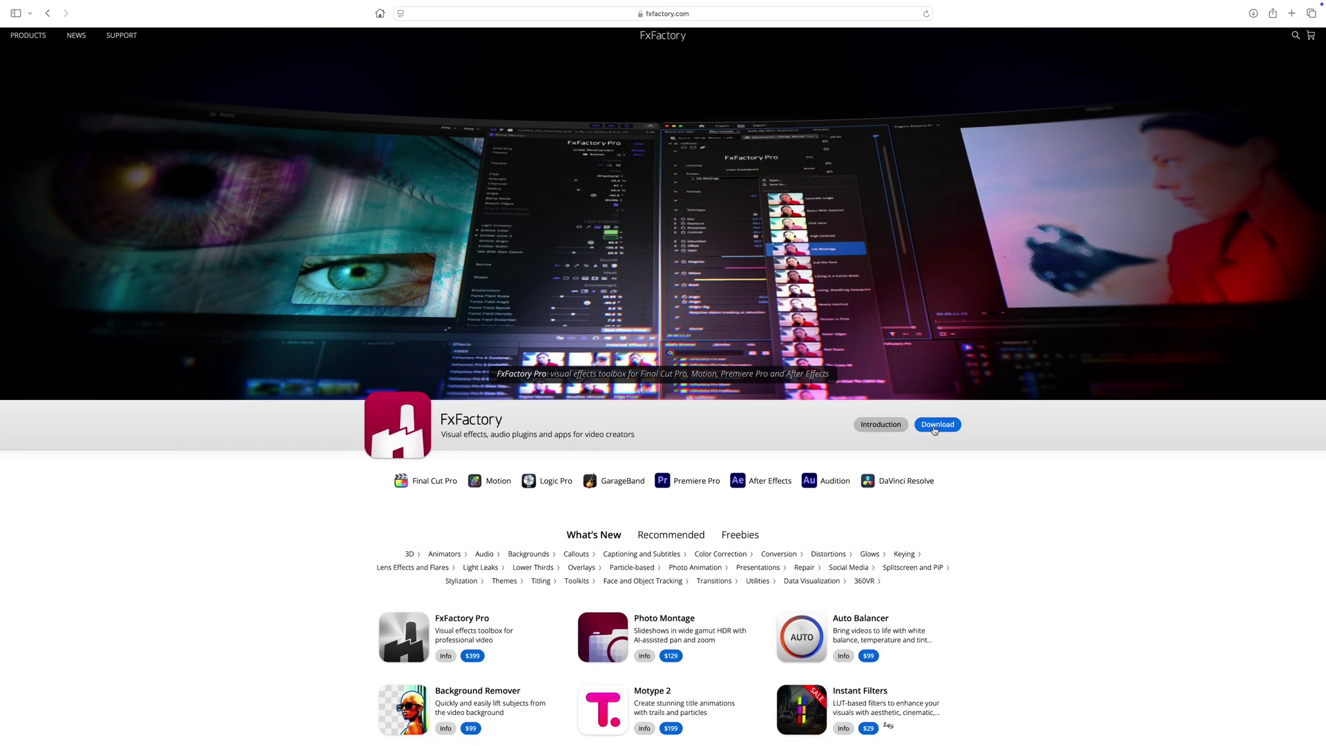
Go to the FxFactory 8.0.21 download page from fxfactory.com.
{"action": "left_click", "coordinate": [938, 427]}
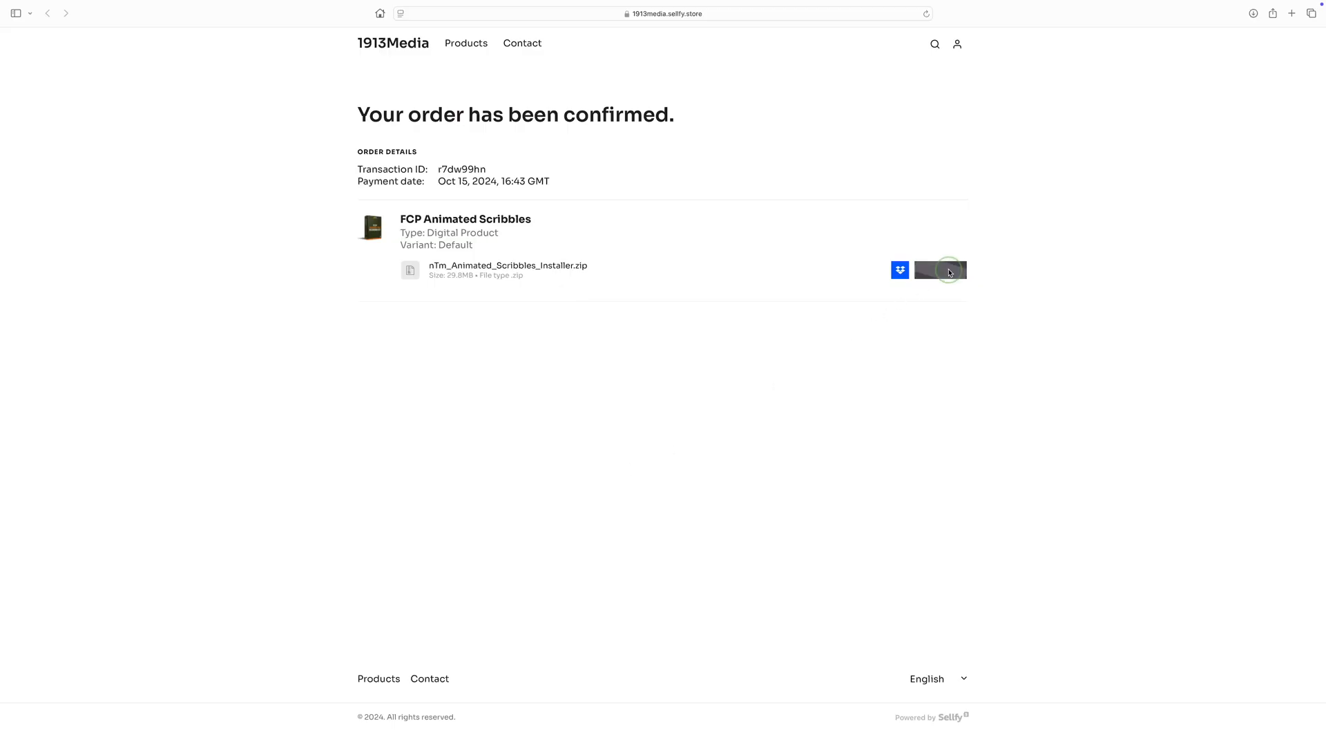
Download and run the FCP Animated Scribbles installer, complete the install, then switch to Final Cut Pro.
{"action": "left_click", "coordinate": [949, 272]}
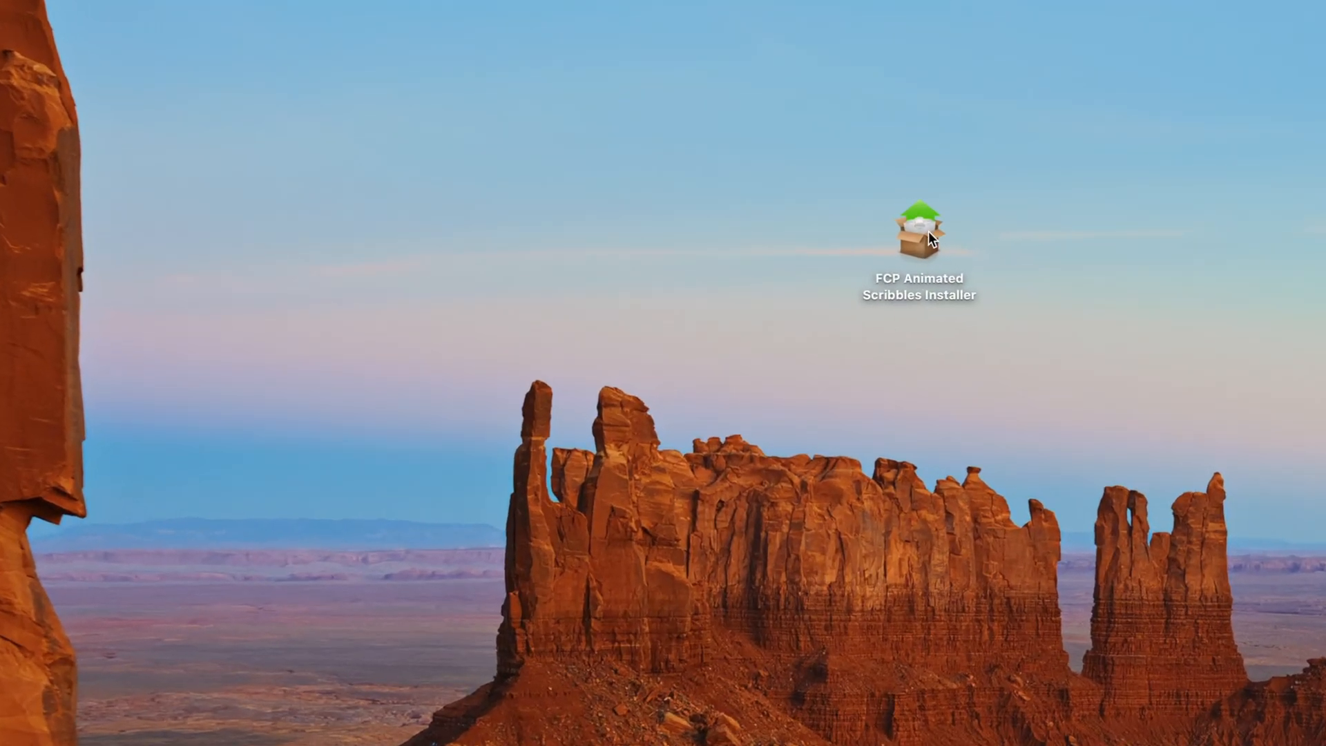
{"action": "double_click", "coordinate": [928, 236]}
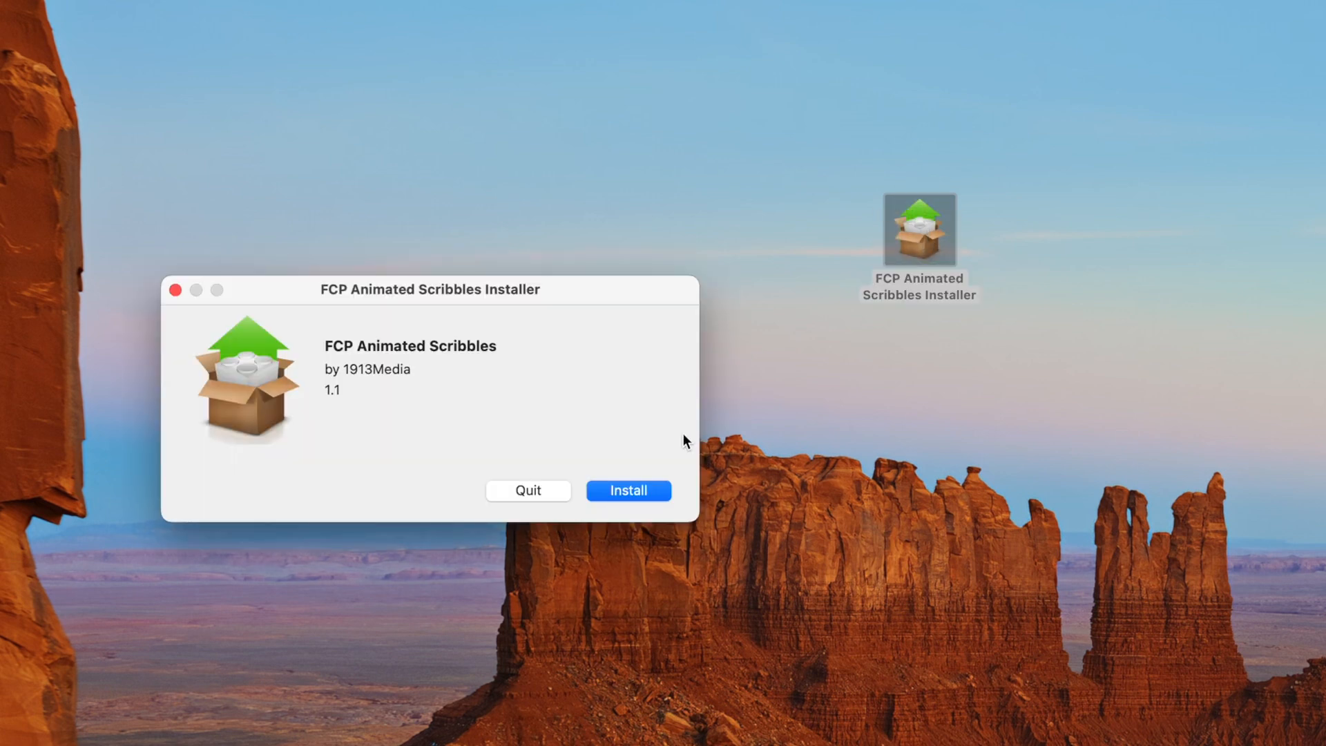
{"action": "left_click", "coordinate": [661, 492]}
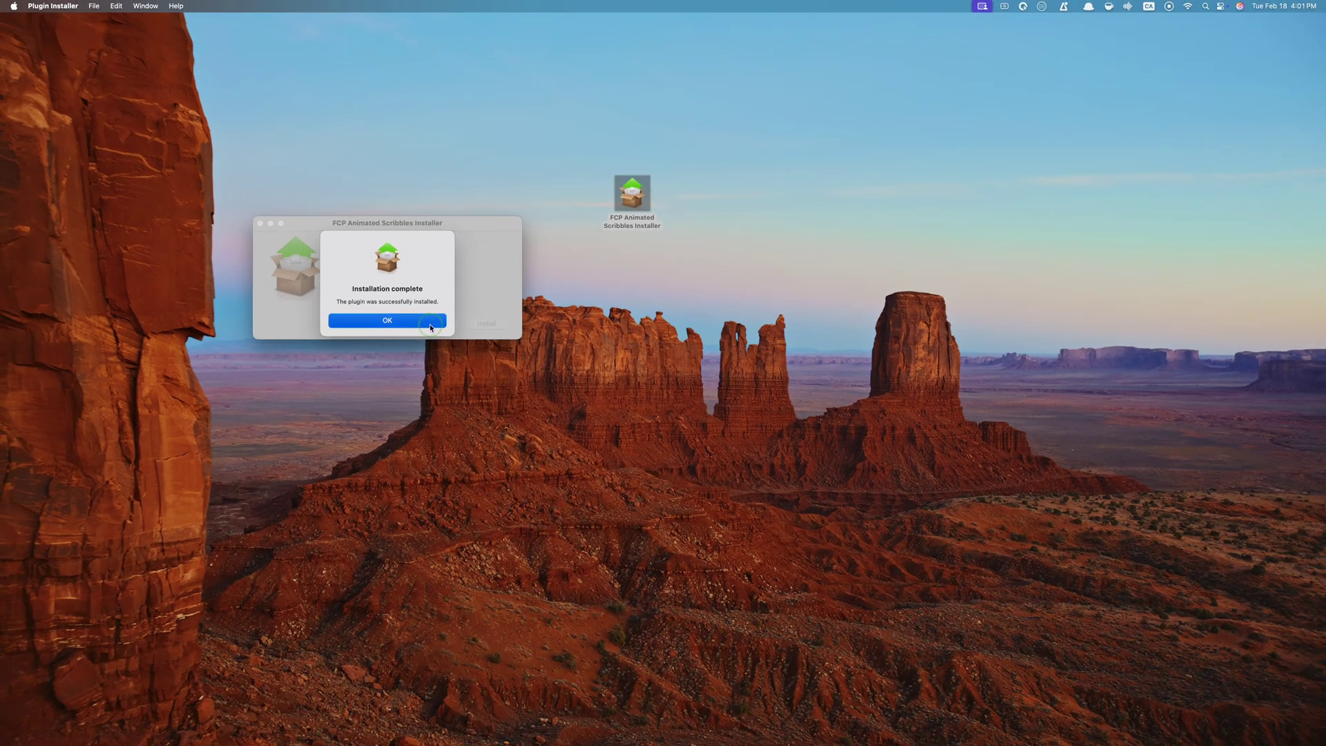
{"action": "left_click", "coordinate": [432, 325]}
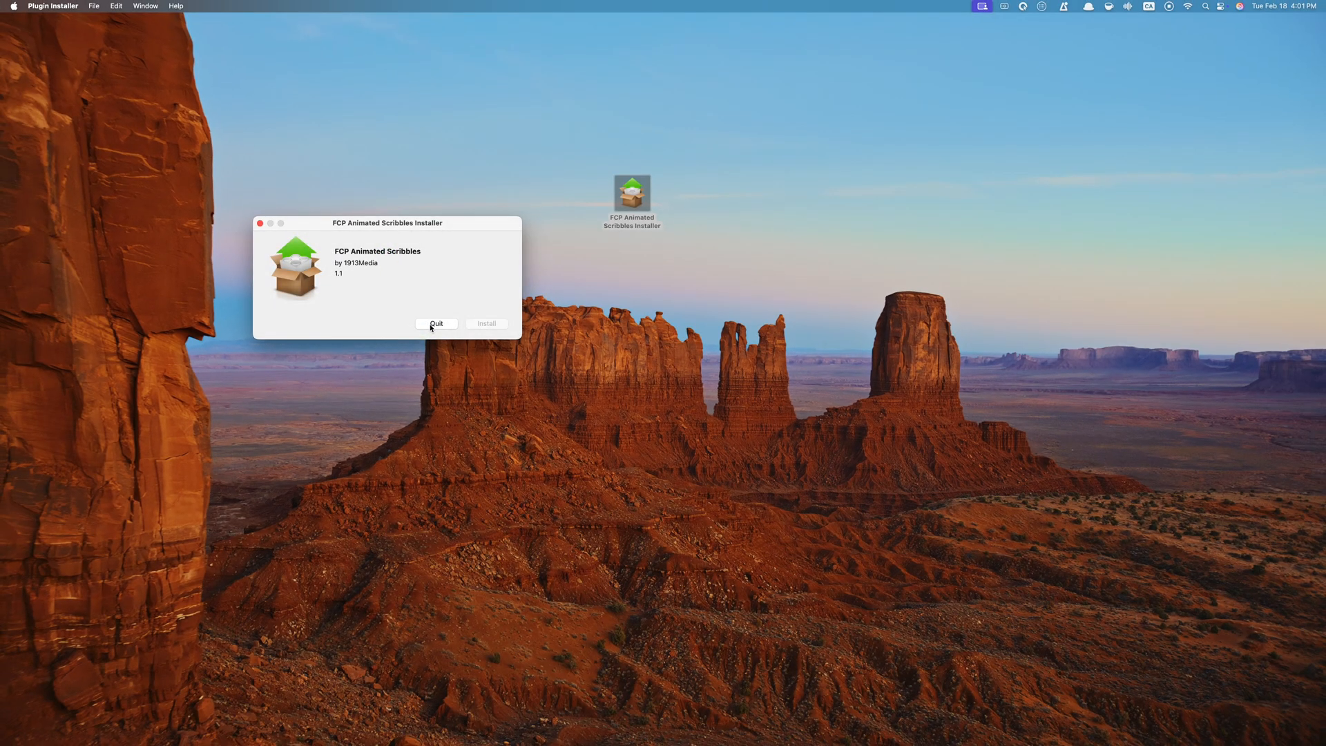
{"action": "left_click", "coordinate": [261, 224]}
{"action": "key", "text": "super+Tab"}
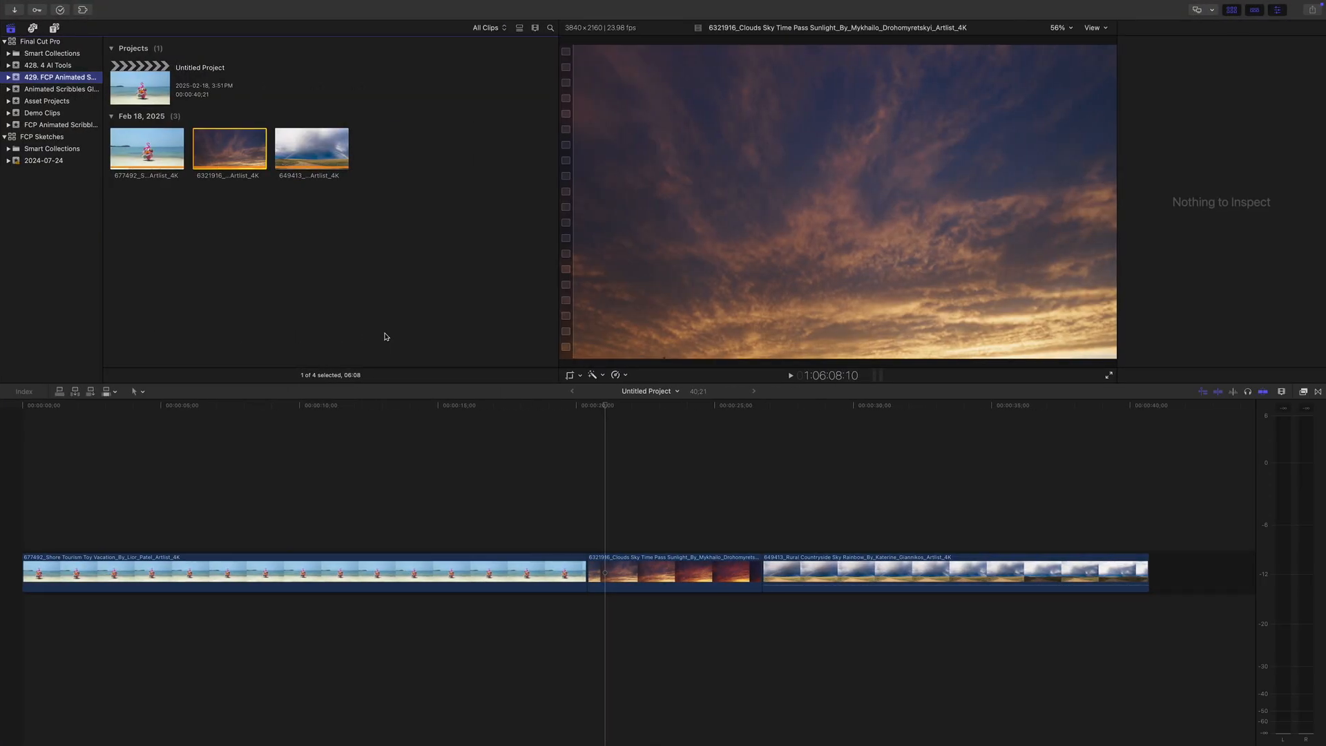
Show the Titles browser and pick Arrow 4 from FCP Animated Scribbles.
{"action": "left_click", "coordinate": [56, 27]}
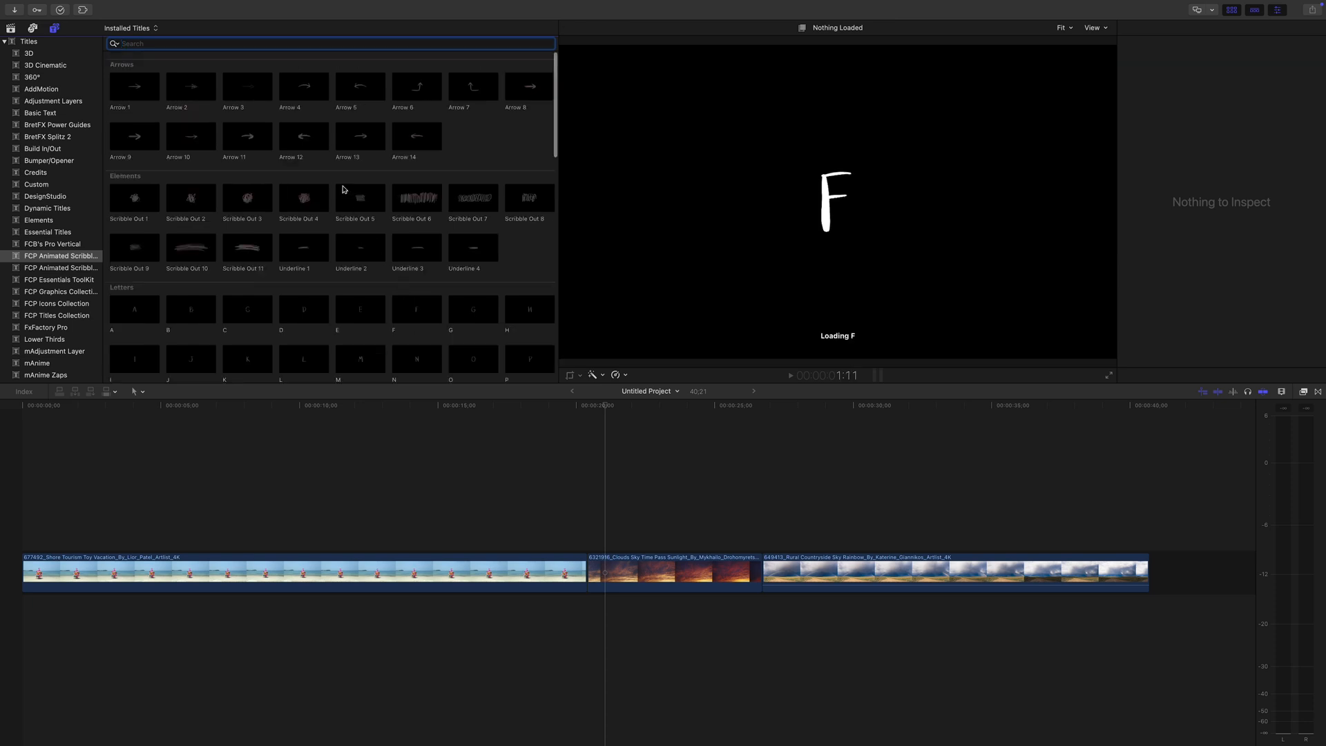
{"action": "left_click", "coordinate": [298, 92]}
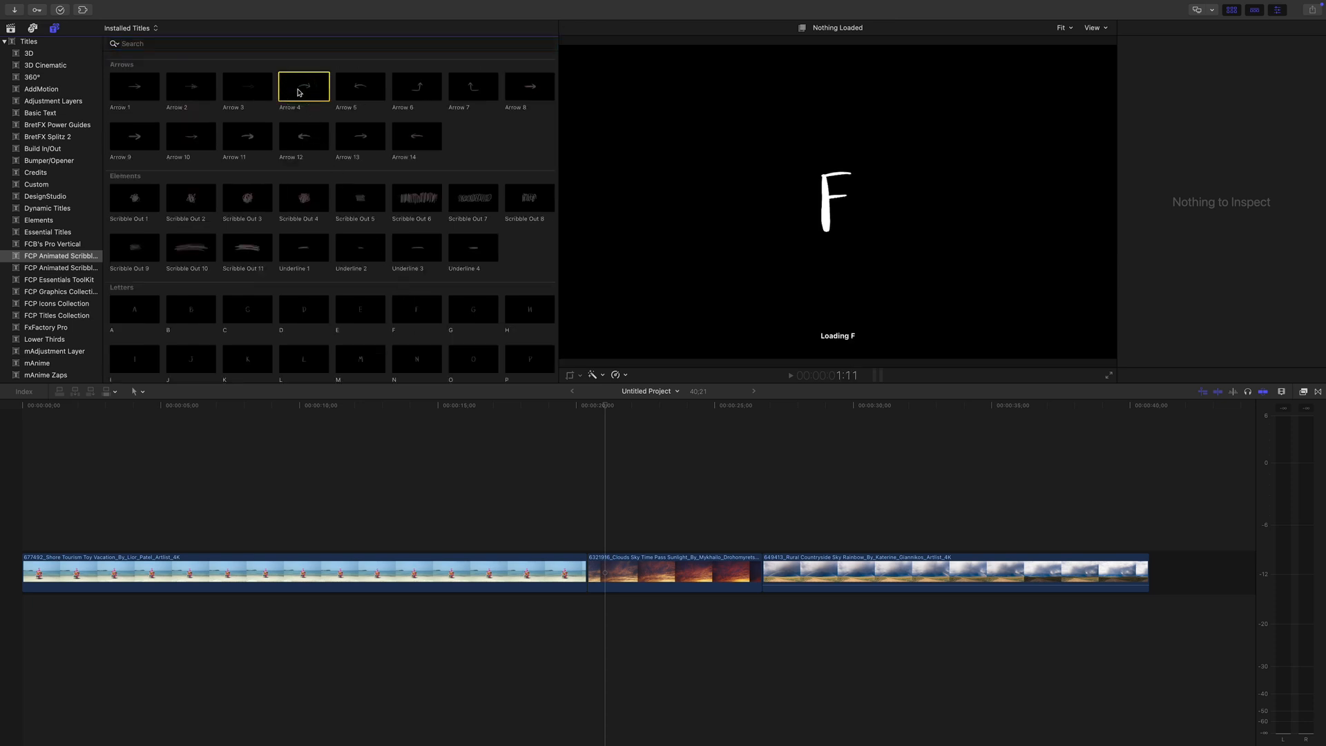
Place Arrow 4 above the beach clip, move it upper-left, shrink it and rotate to about 65.5° toward the flamingo.
{"action": "left_click_drag", "start_coordinate": [299, 92], "coordinate": [192, 530]}
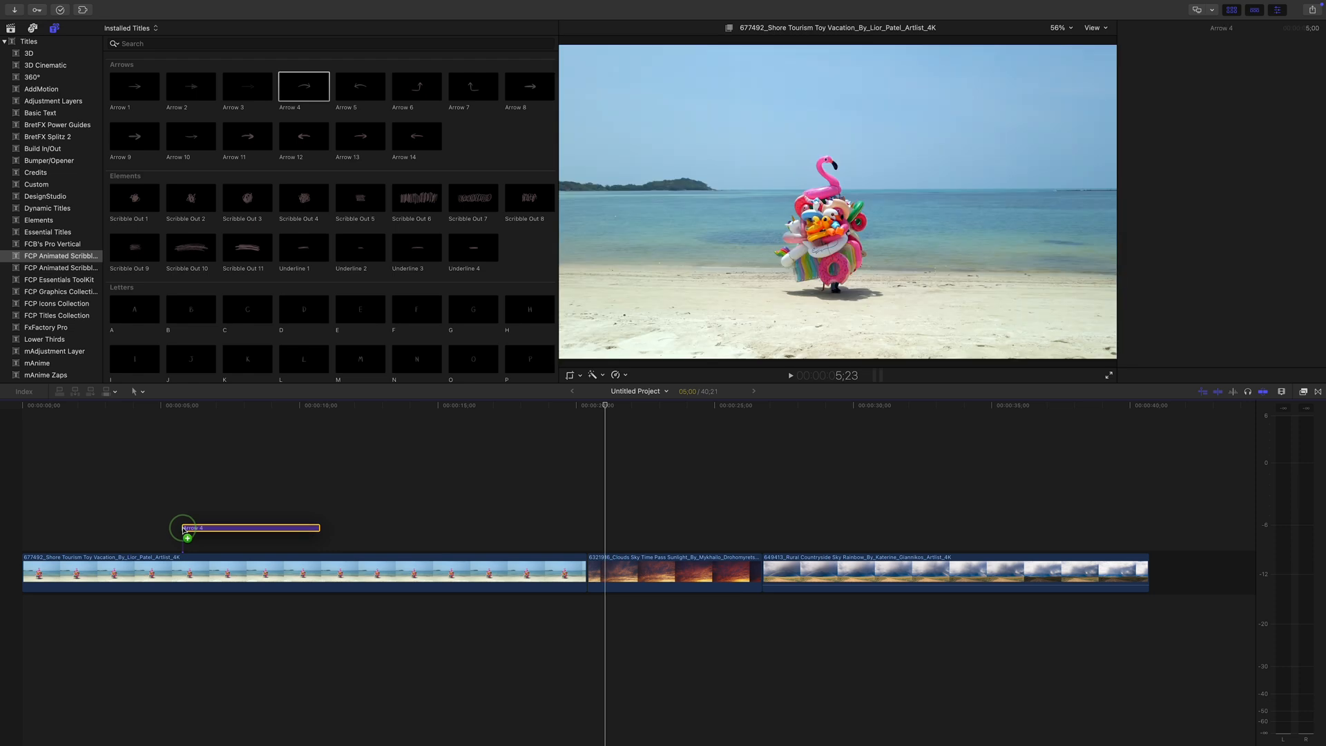
{"action": "left_click", "coordinate": [245, 545]}
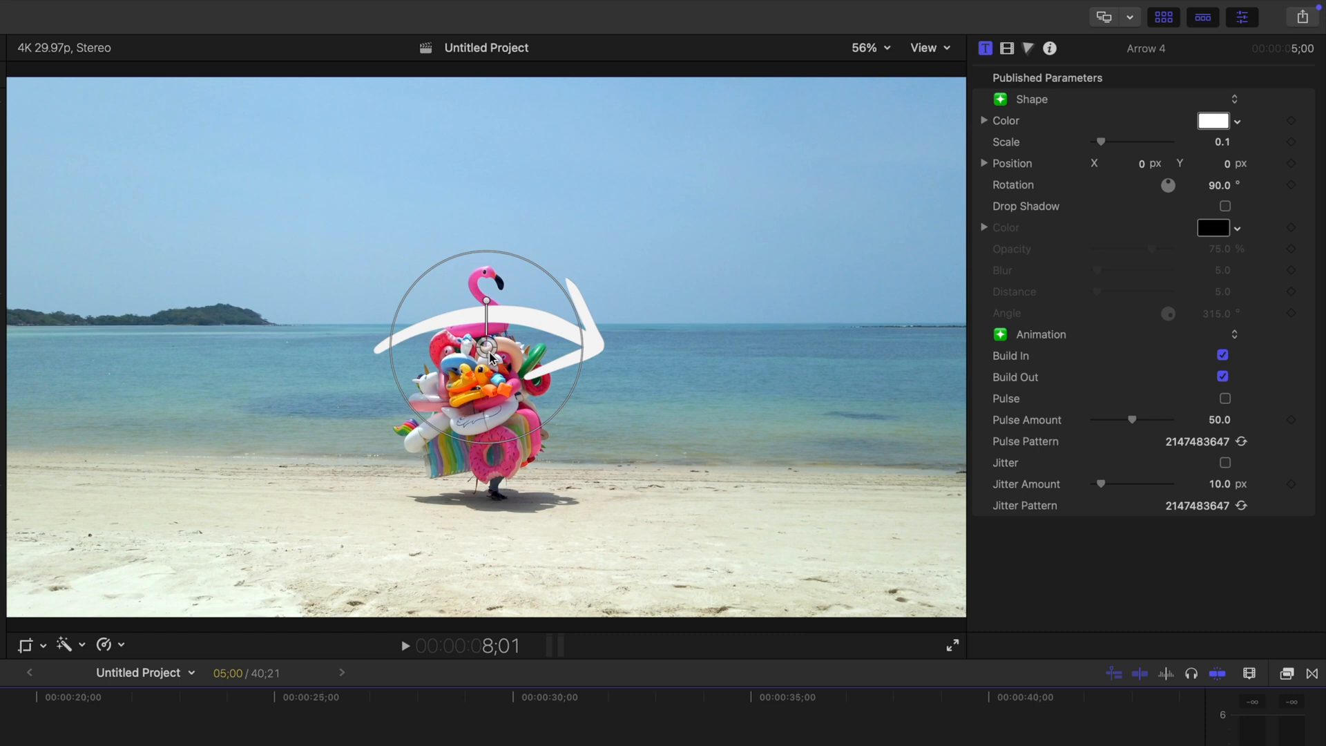
{"action": "left_click_drag", "start_coordinate": [487, 348], "coordinate": [324, 268]}
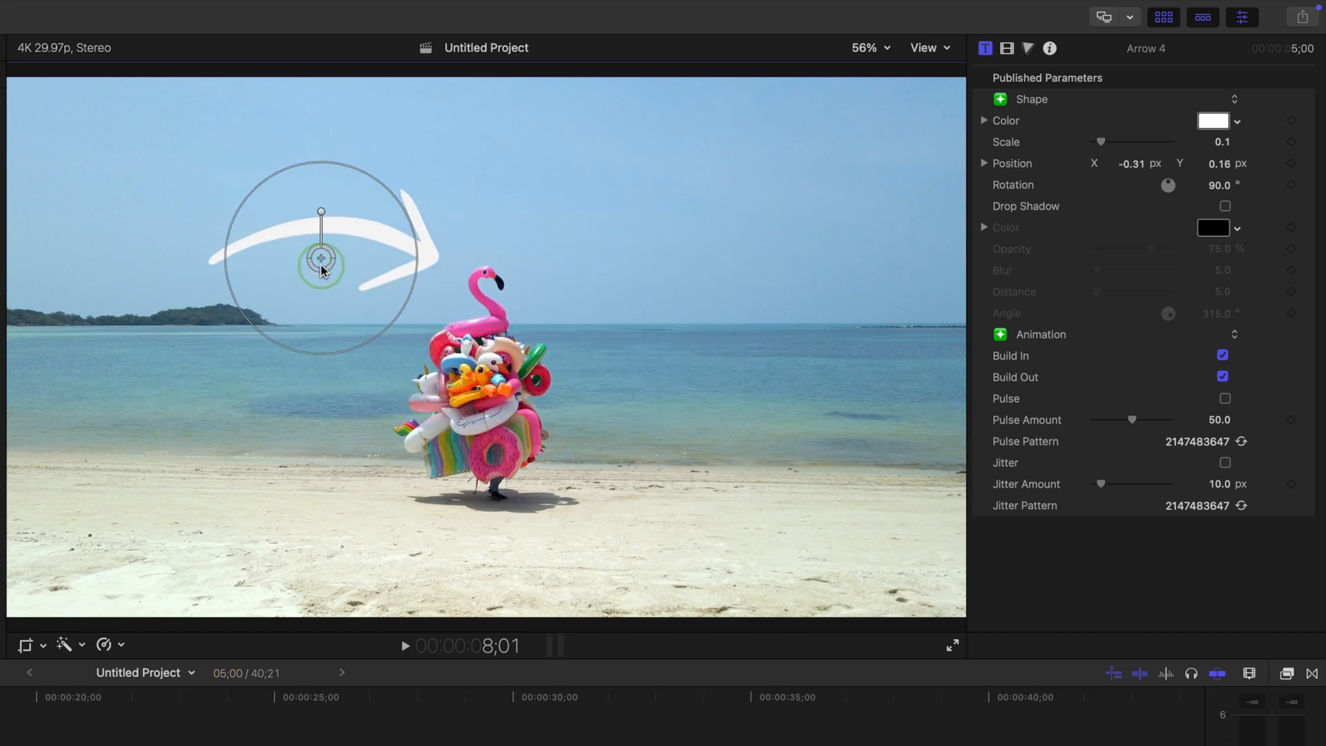
{"action": "left_click_drag", "start_coordinate": [381, 179], "coordinate": [365, 184]}
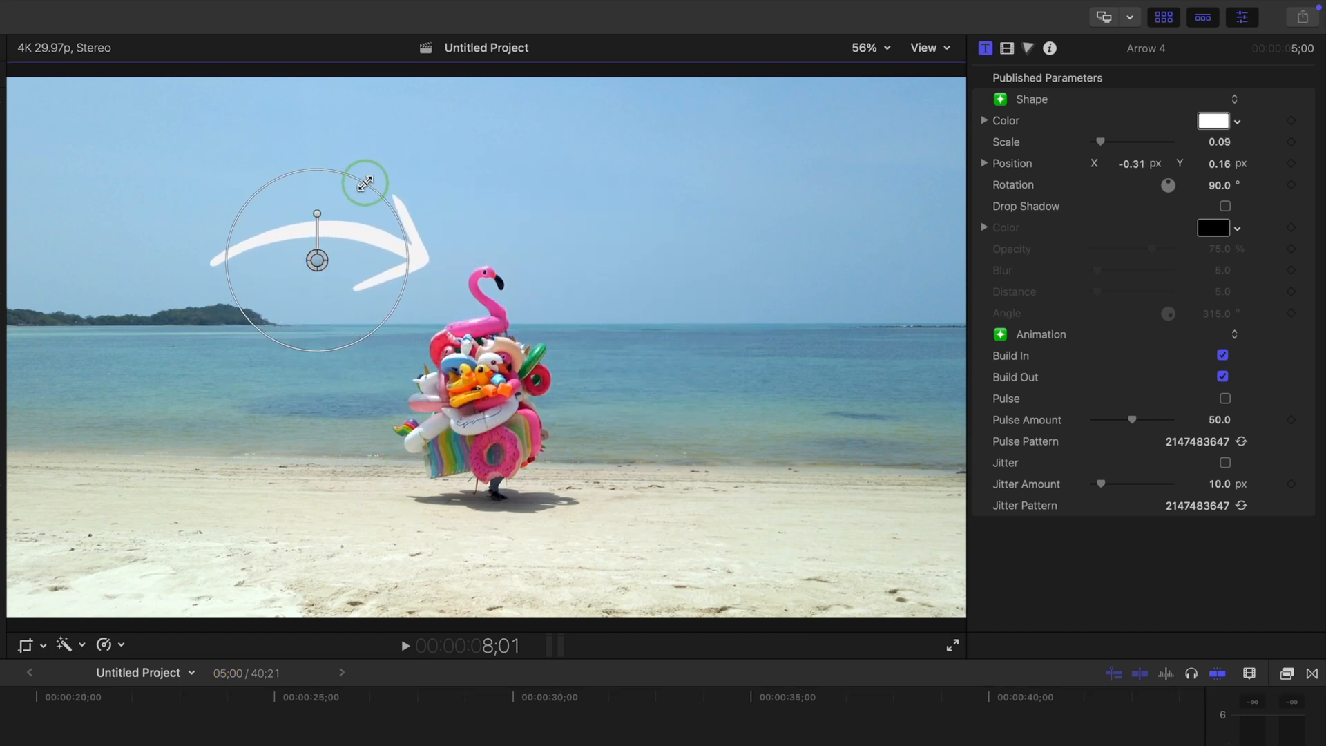
{"action": "left_click_drag", "start_coordinate": [317, 214], "coordinate": [340, 216]}
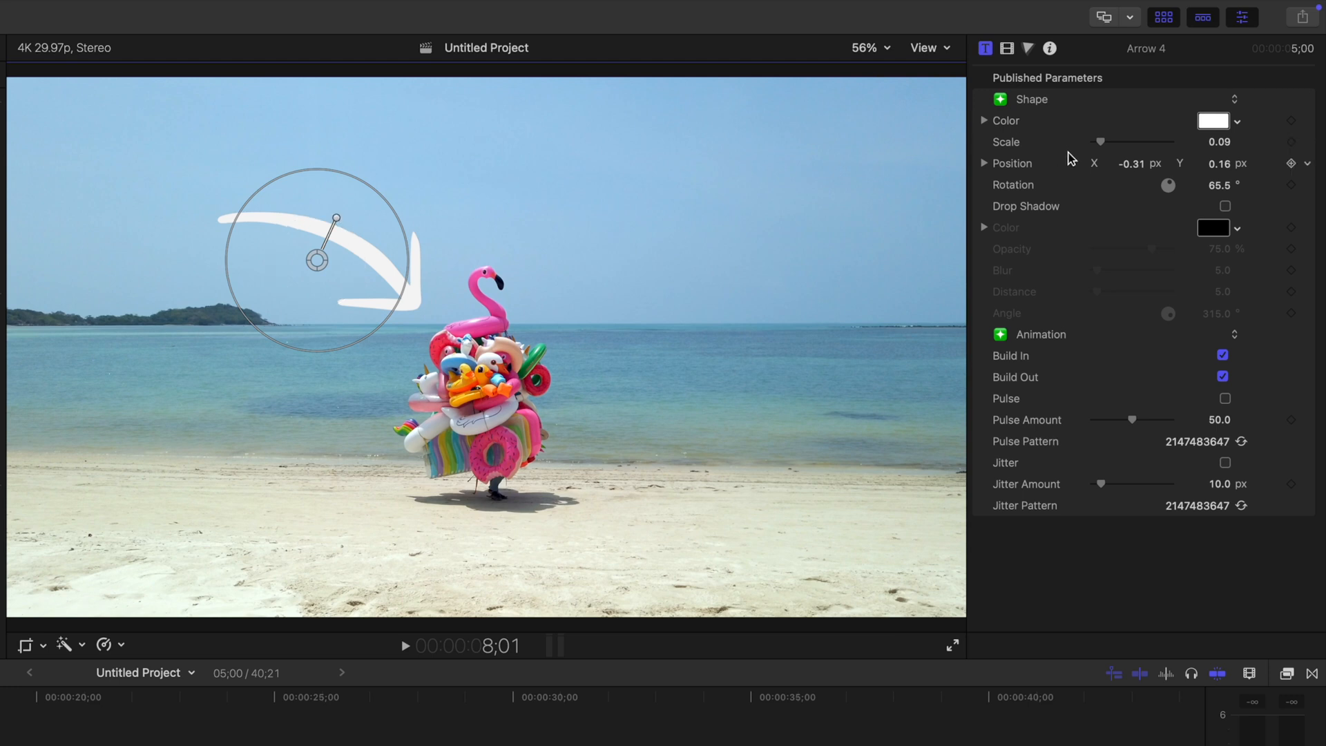
Colour the arrow green and shrink it to scale 0.07, nudged right.
{"action": "left_click", "coordinate": [1209, 122]}
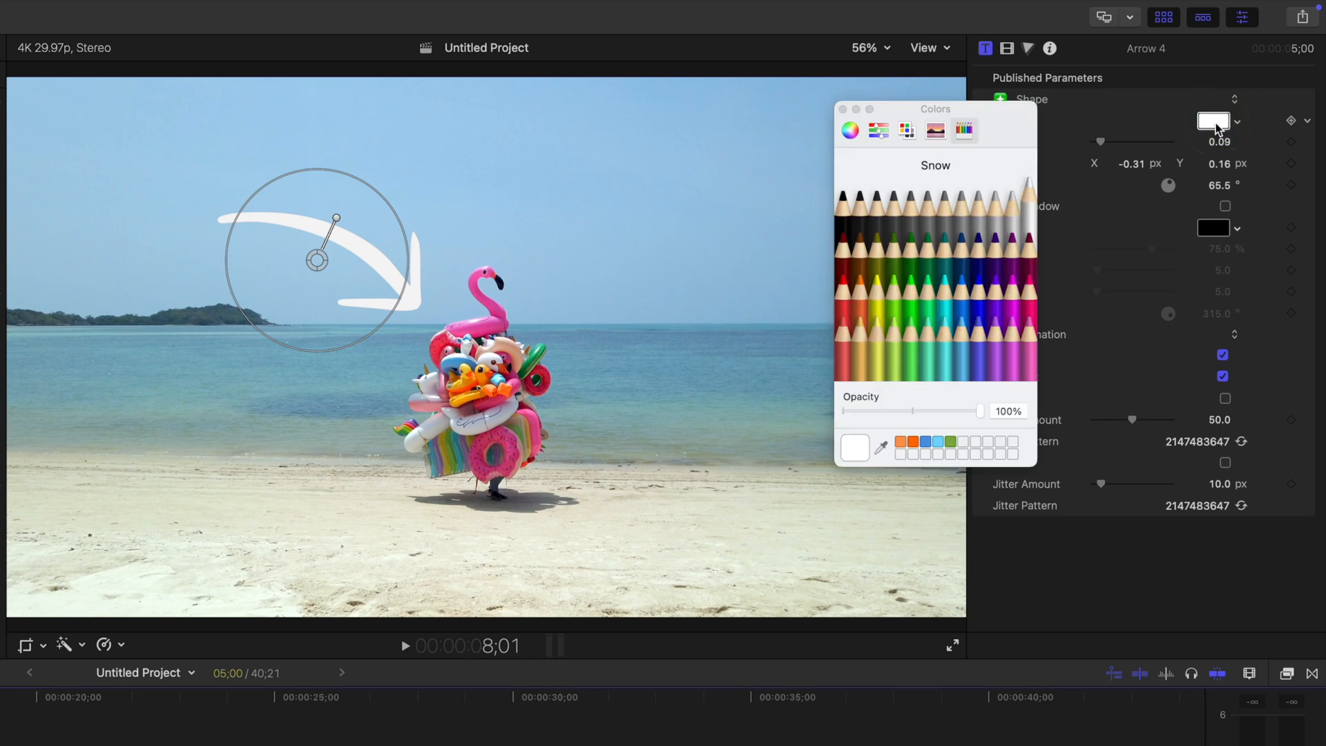
{"action": "left_click", "coordinate": [909, 305]}
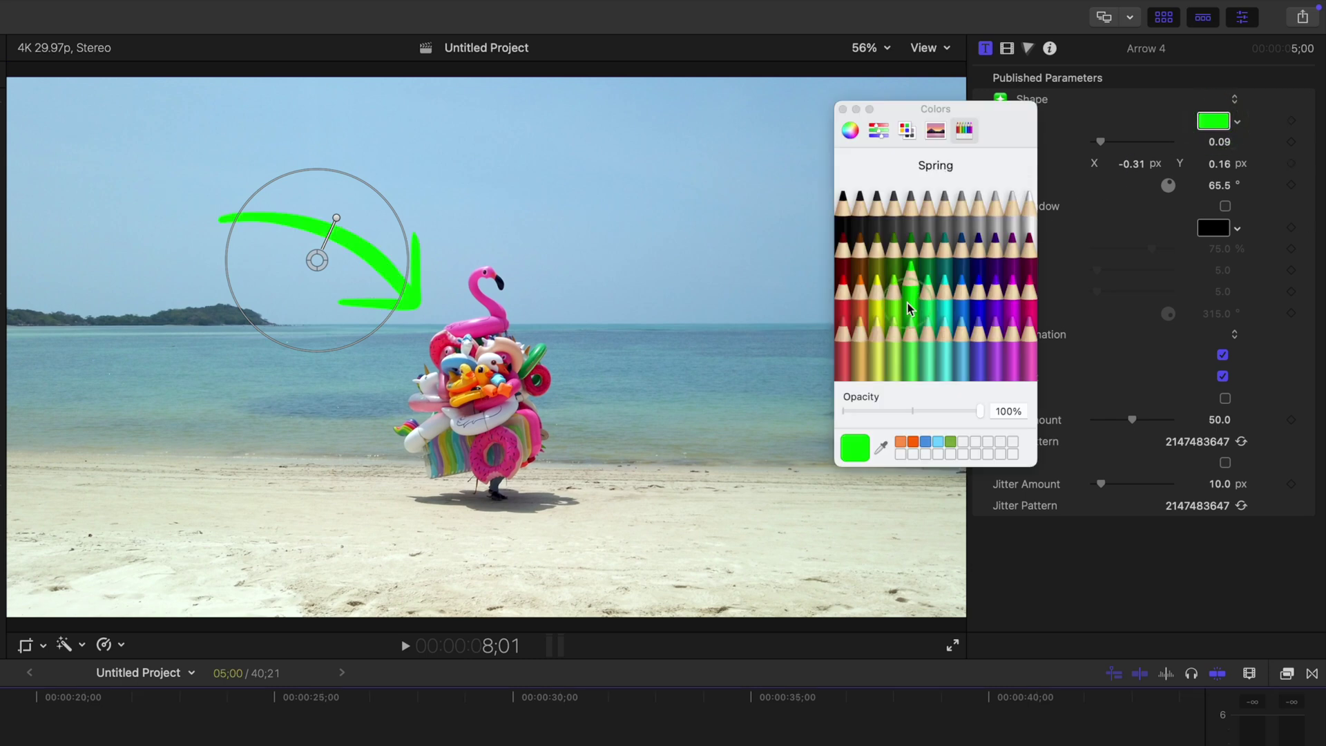
{"action": "left_click", "coordinate": [842, 109]}
{"action": "left_click_drag", "start_coordinate": [1100, 142], "coordinate": [1126, 162]}
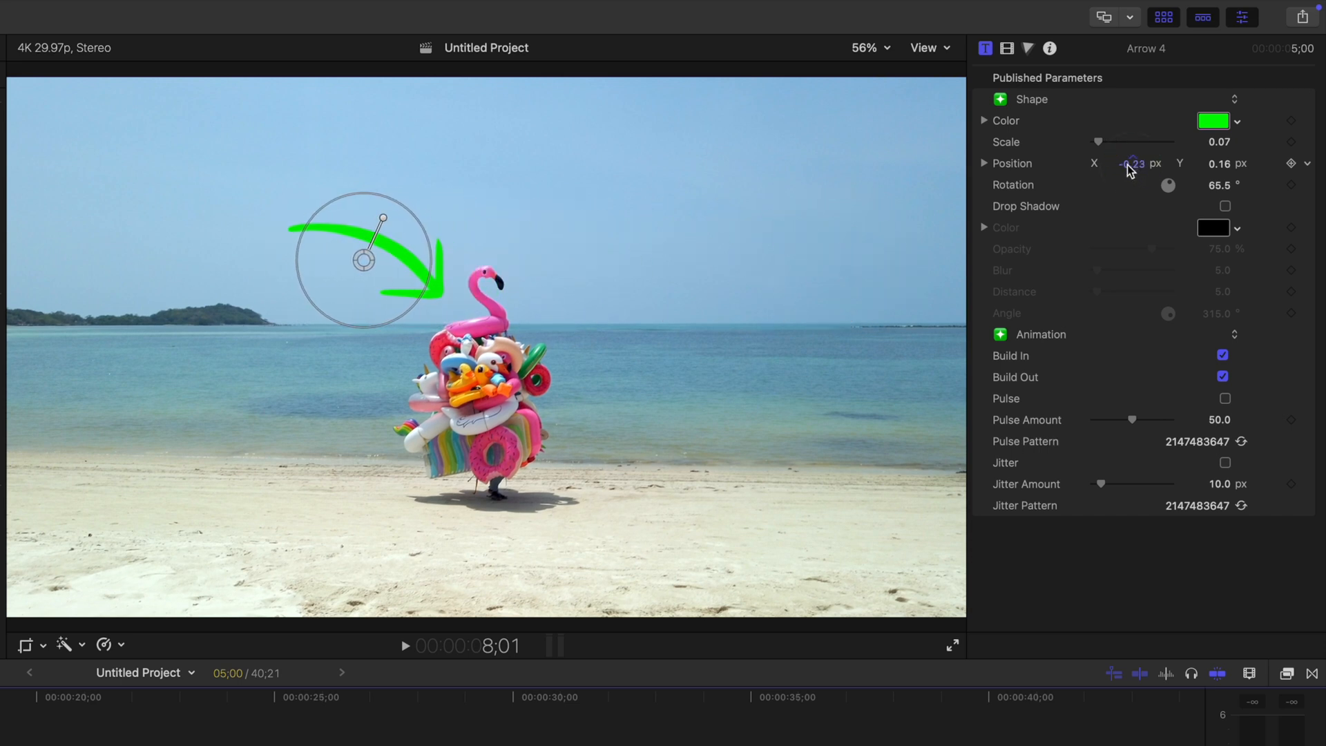
Enable a magenta drop shadow with higher opacity and preview the arrow.
{"action": "left_click", "coordinate": [1225, 207]}
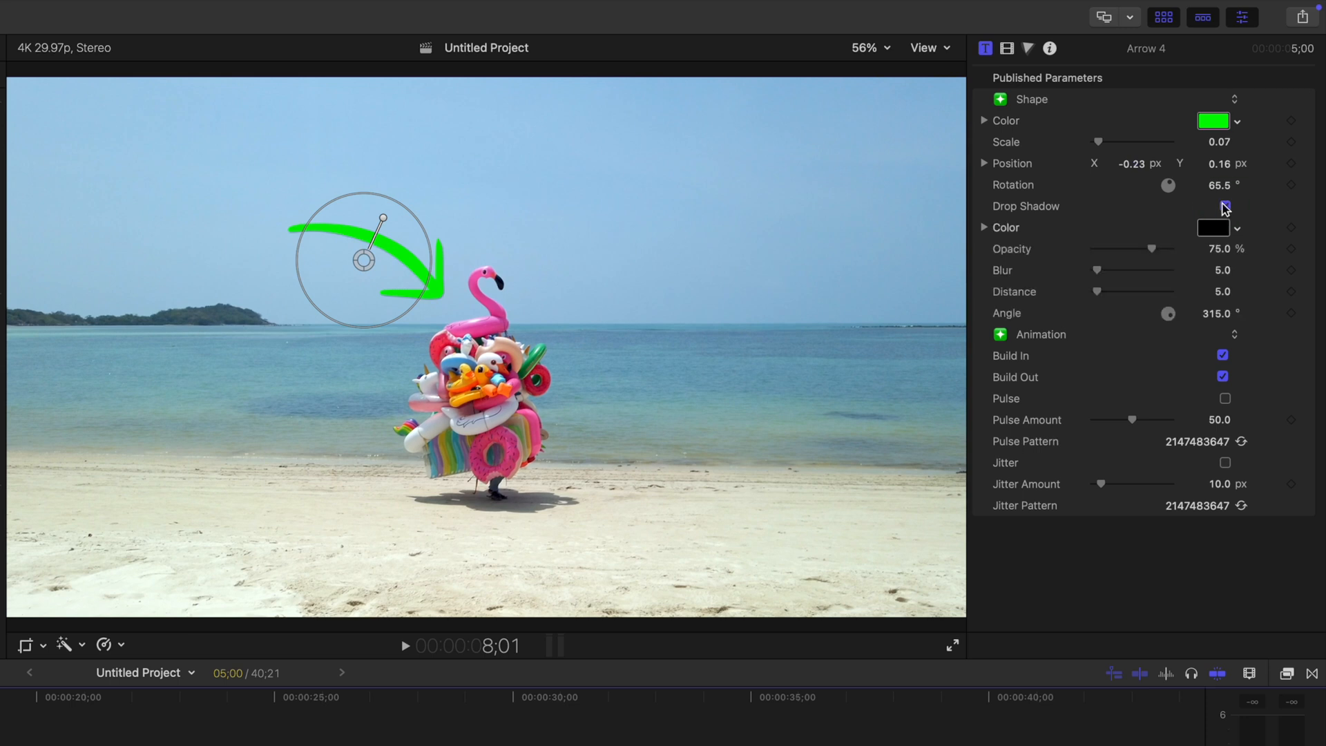
{"action": "left_click", "coordinate": [1214, 227]}
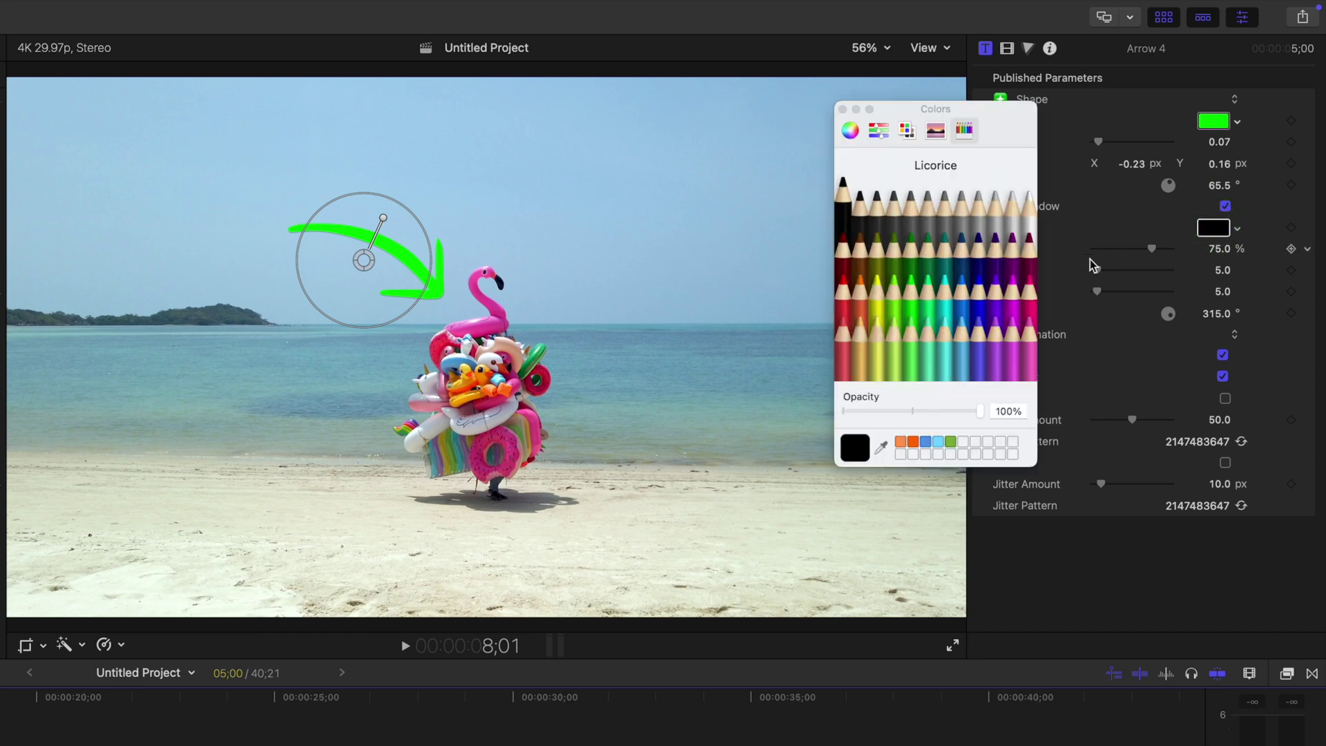
{"action": "left_click", "coordinate": [1016, 298]}
{"action": "left_click", "coordinate": [844, 109]}
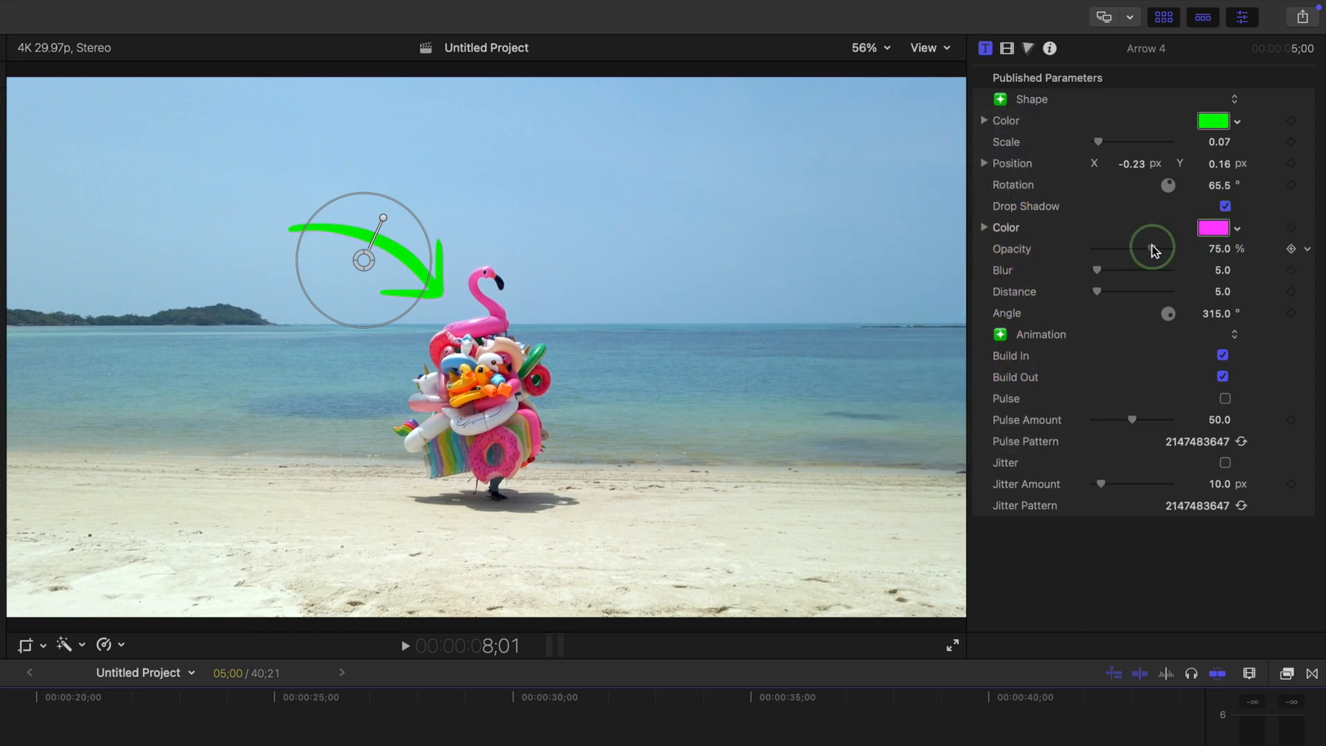
{"action": "mouse_move", "coordinate": [1153, 249]}
{"action": "left_mouse_down"}
{"action": "mouse_move", "coordinate": [1120, 271]}
{"action": "mouse_move", "coordinate": [1121, 292]}
{"action": "mouse_move", "coordinate": [1177, 329]}
{"action": "left_mouse_up"}
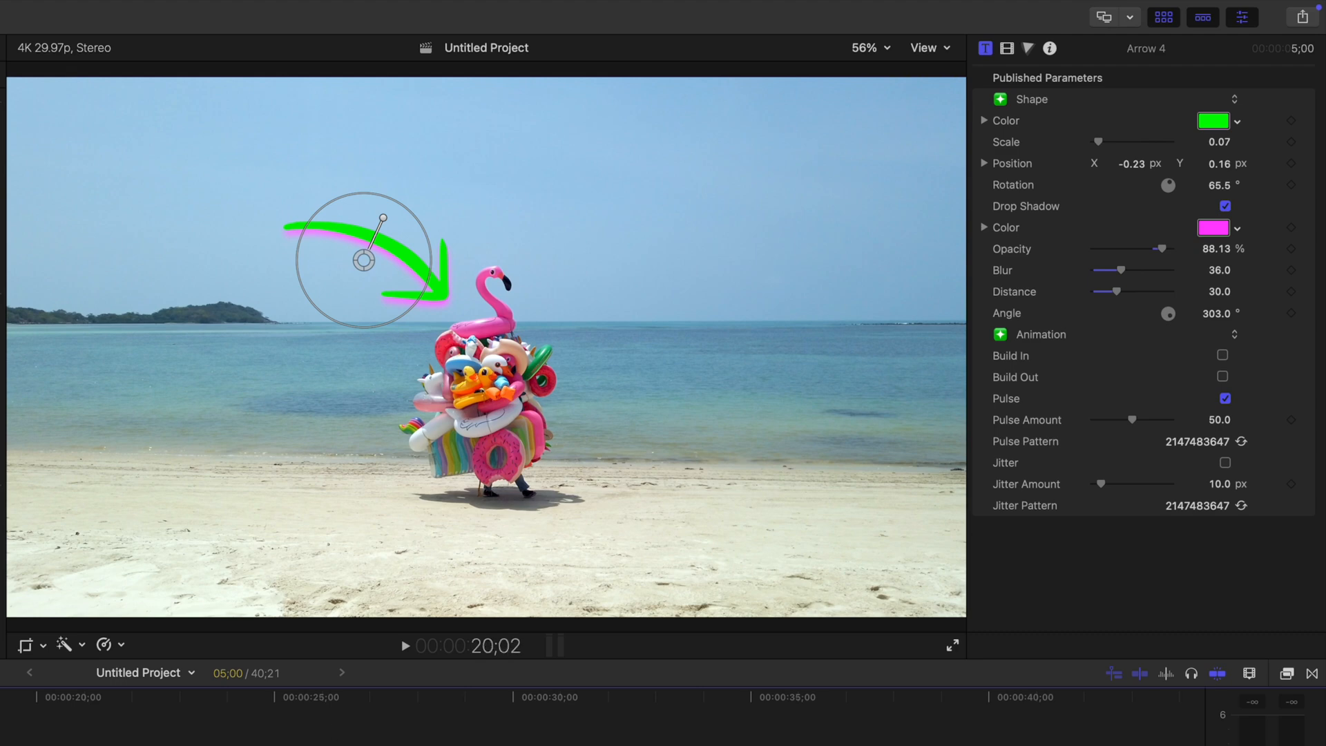
{"action": "key", "text": "space"}
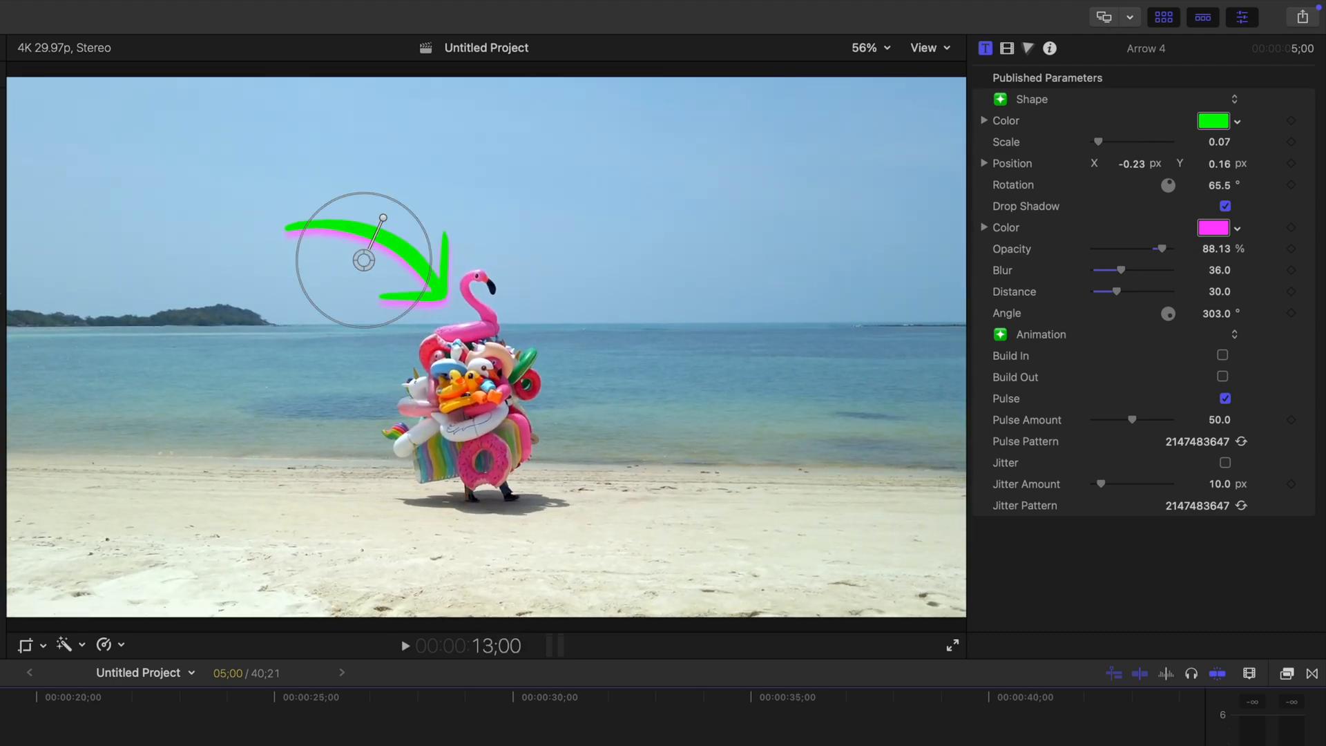
Raise pulse amount to 70.66, then switch to jitter at about 79 px and preview it.
{"action": "left_click_drag", "start_coordinate": [1130, 421], "coordinate": [1147, 422]}
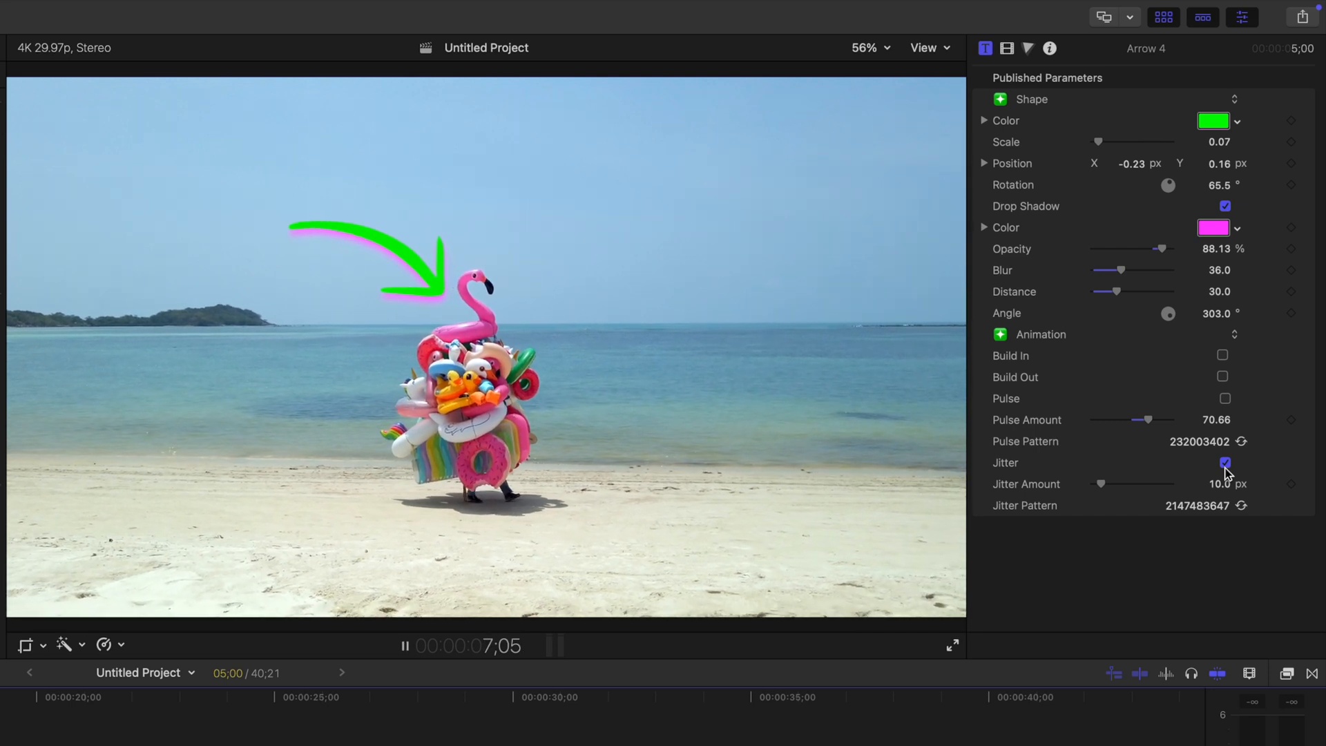
{"action": "key", "text": "space"}
{"action": "left_click_drag", "start_coordinate": [1103, 485], "coordinate": [1157, 488]}
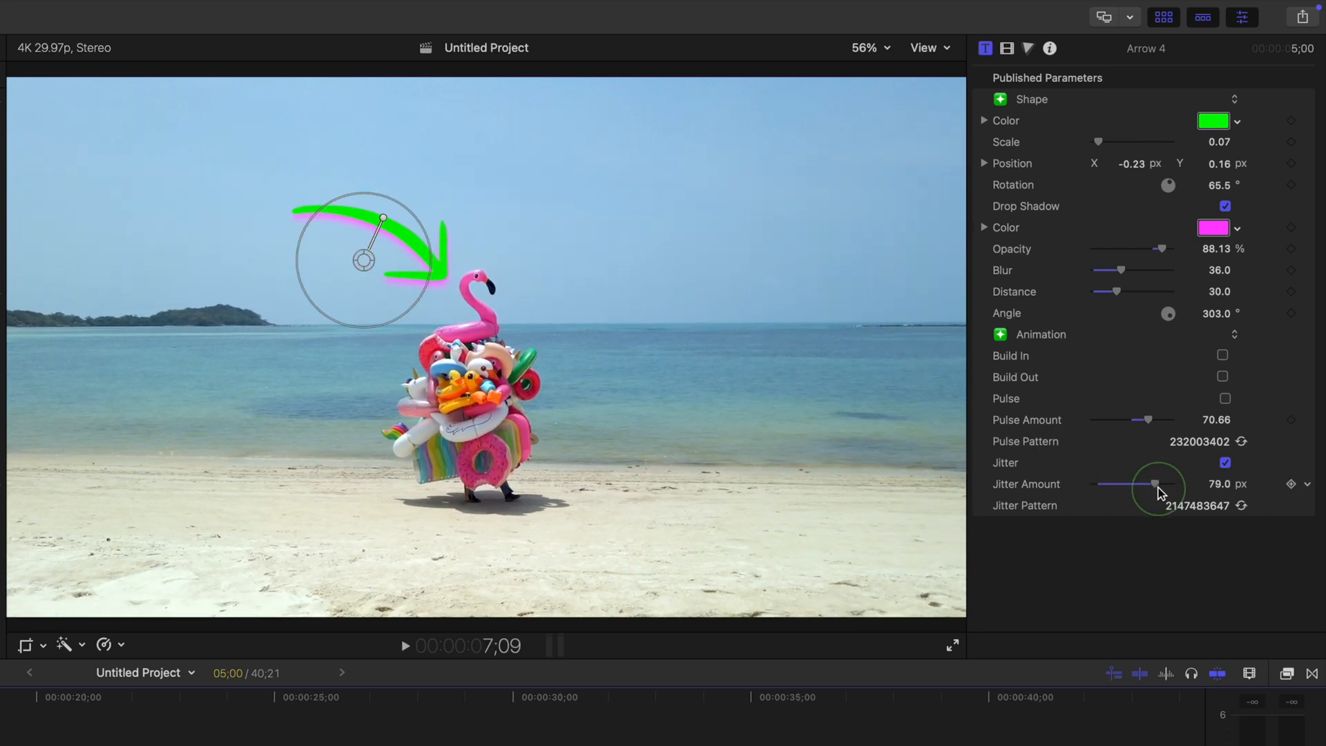
{"action": "key", "text": "space"}
{"action": "key", "text": "space"}
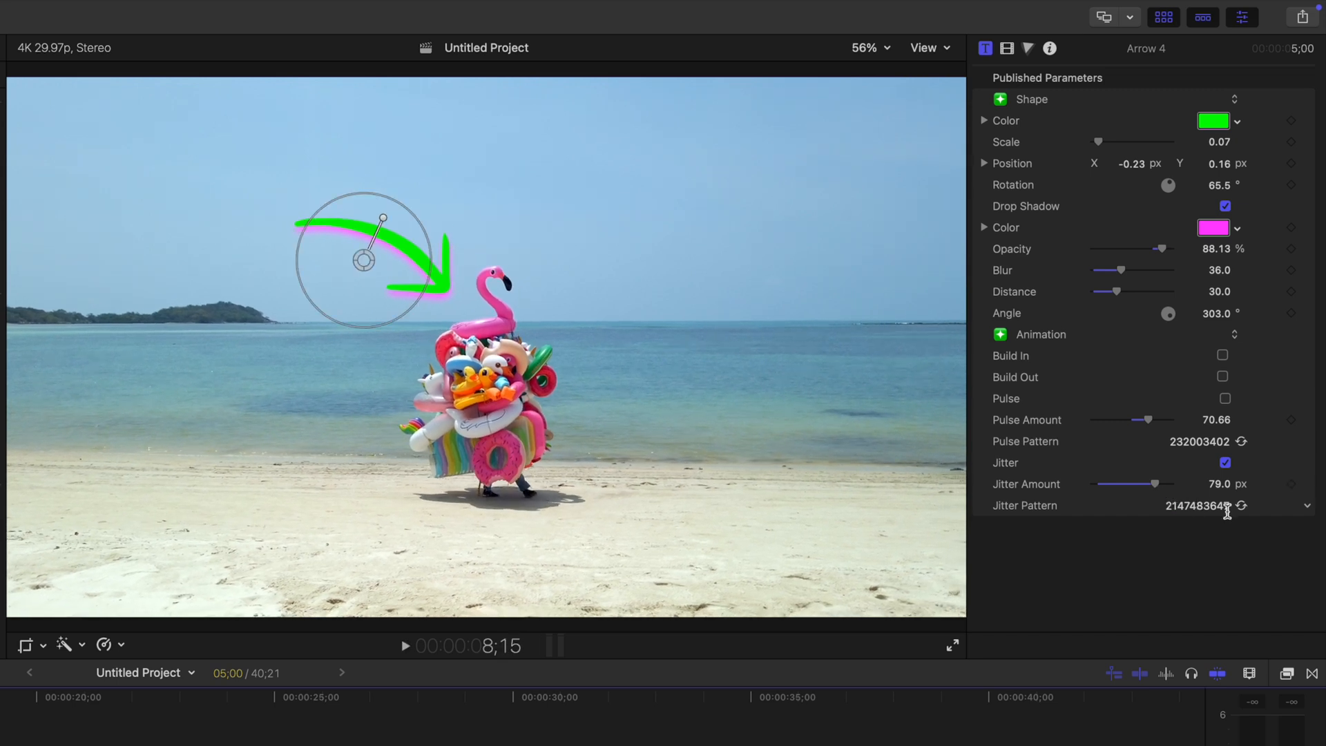
{"action": "key", "text": "space"}
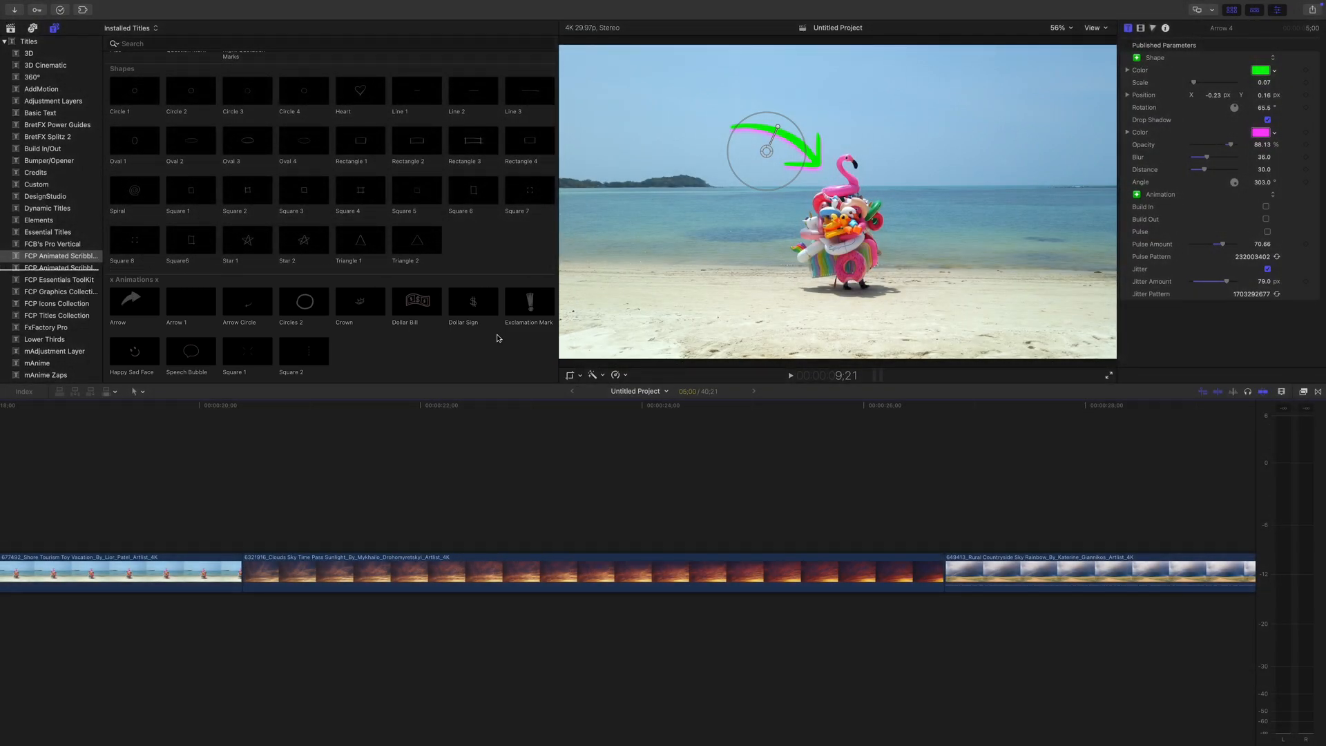
Try the Arrow title over the footage, preview it and undo it.
{"action": "left_click_drag", "start_coordinate": [138, 303], "coordinate": [278, 516]}
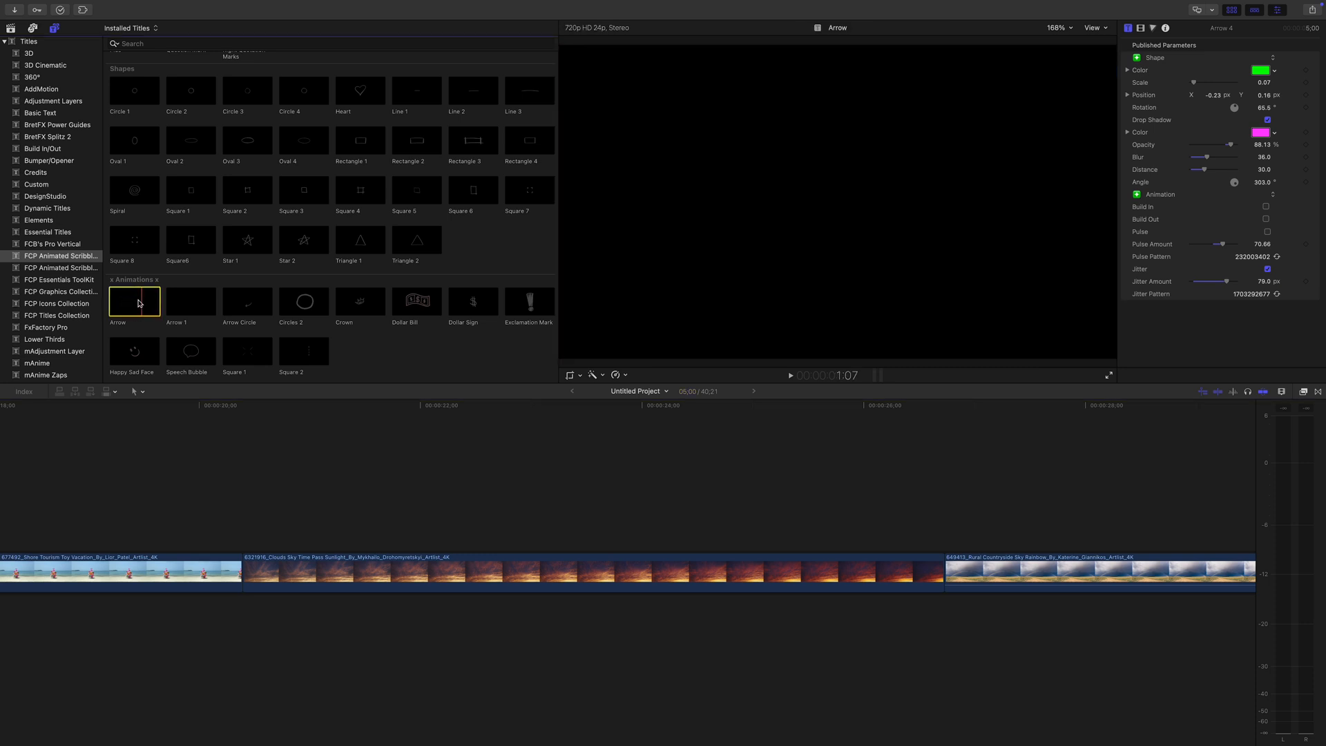
{"action": "key", "text": "space"}
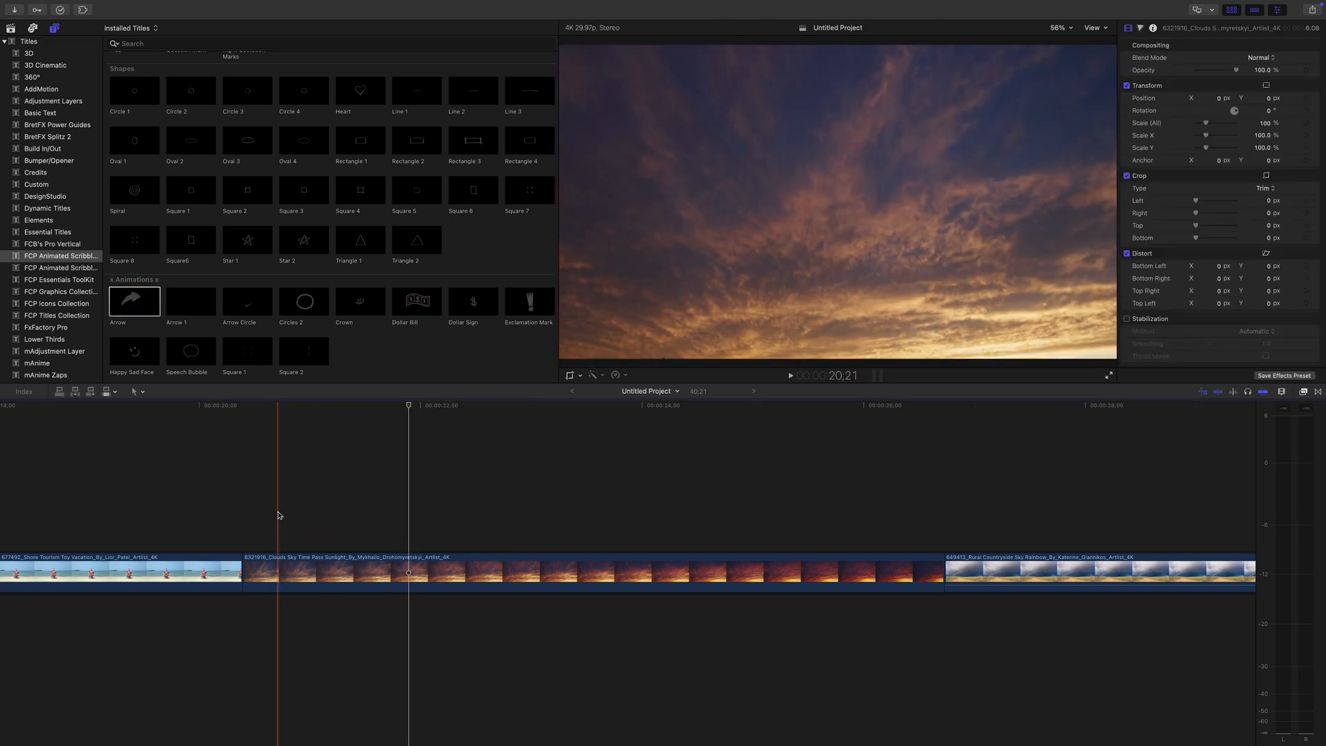
{"action": "key", "text": "super+z"}
Add the Speech Bubble title above the sky clip, lengthen it to the clip's end and replay it.
{"action": "left_click", "coordinate": [193, 352]}
{"action": "left_click_drag", "start_coordinate": [193, 352], "coordinate": [283, 515]}
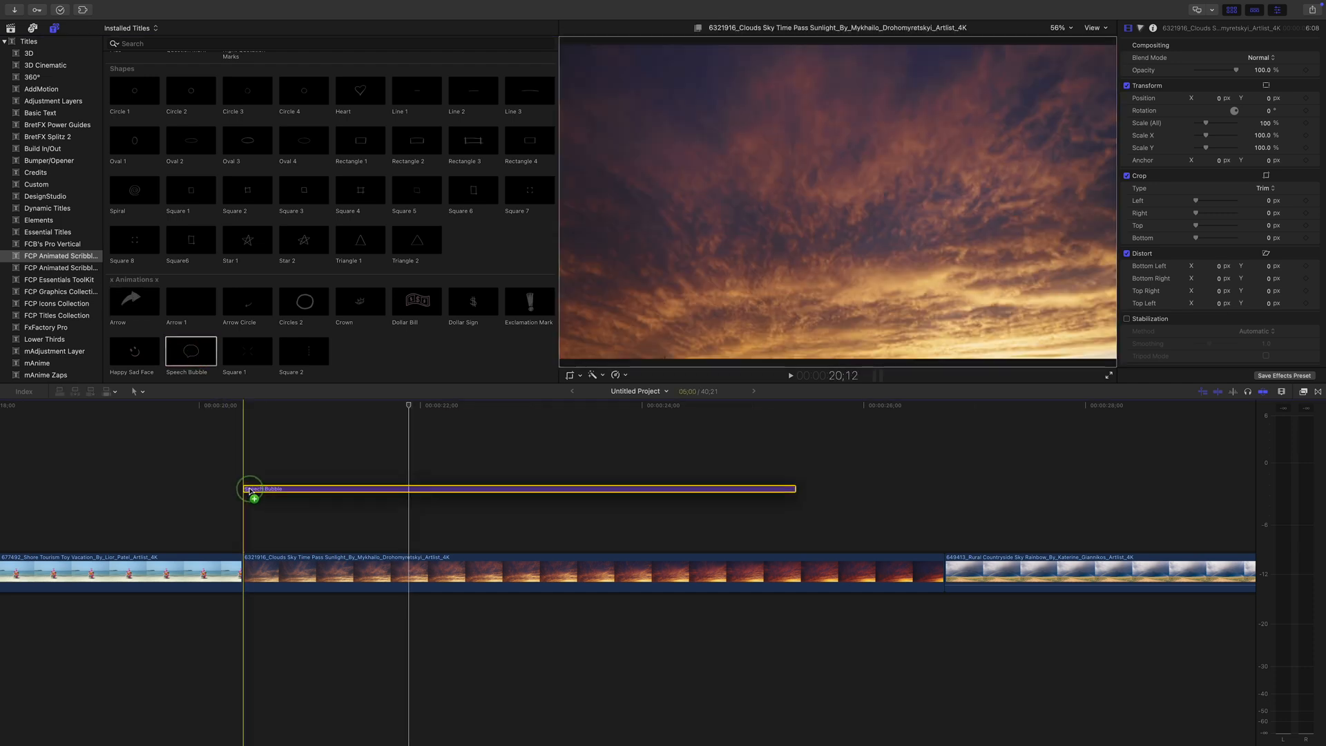
{"action": "key", "text": "space"}
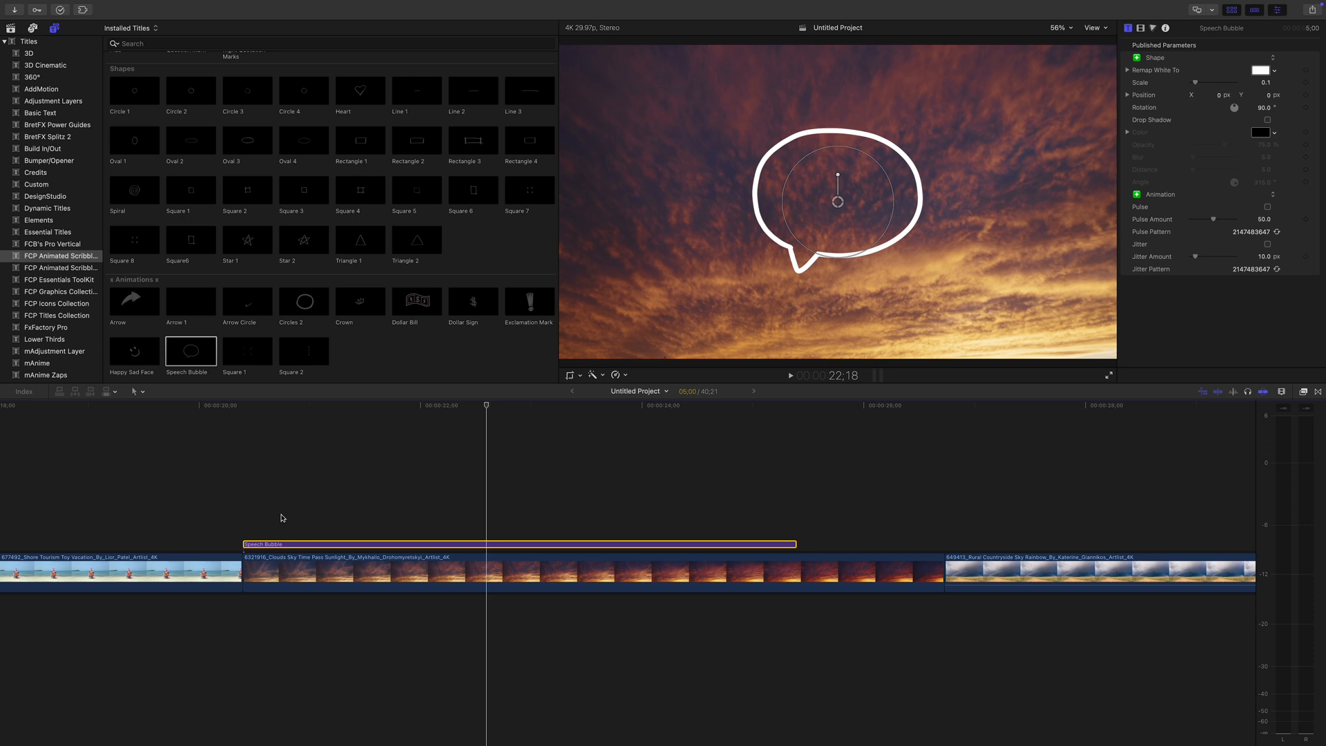
{"action": "left_click_drag", "start_coordinate": [796, 543], "coordinate": [913, 545]}
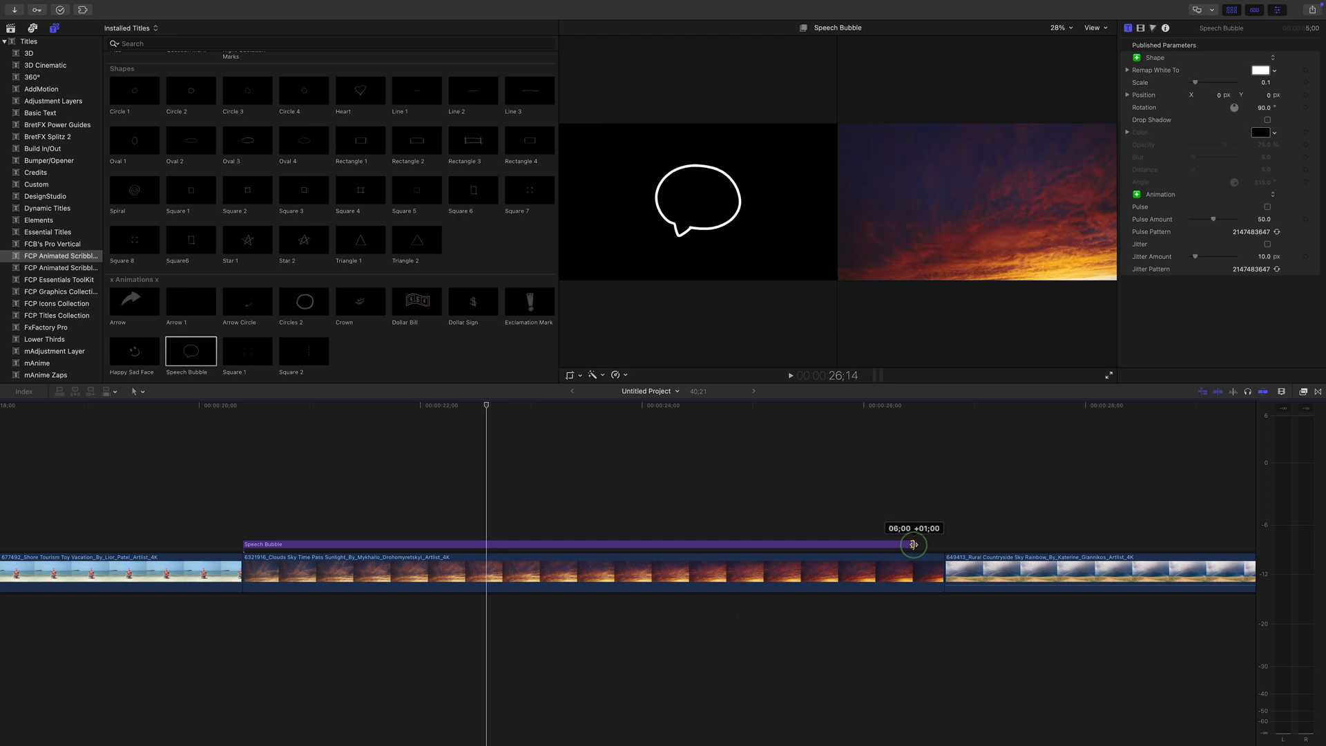
{"action": "left_click", "coordinate": [838, 406]}
{"action": "key", "text": "space"}
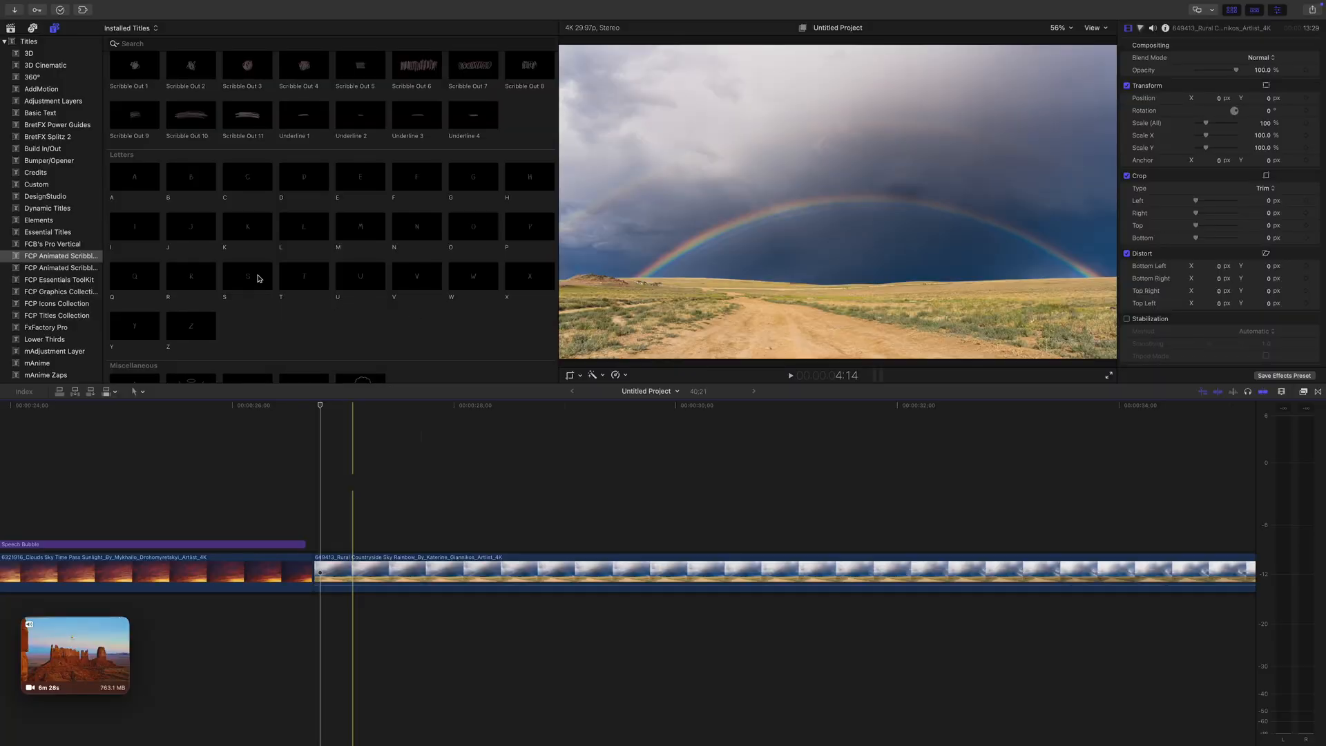
Stack letter titles S and U over the rainbow clip, setting U's Position X beside the S.
{"action": "left_click_drag", "start_coordinate": [258, 278], "coordinate": [362, 533]}
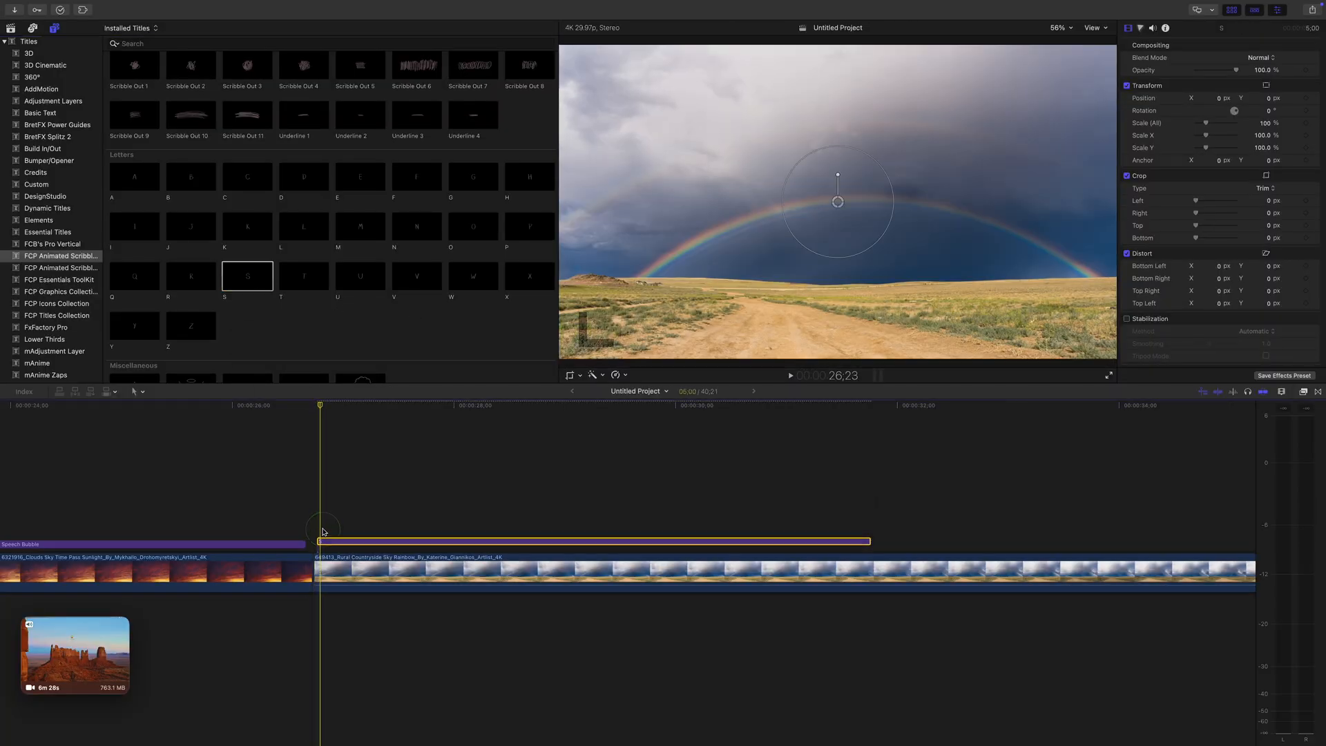
{"action": "left_click", "coordinate": [364, 533]}
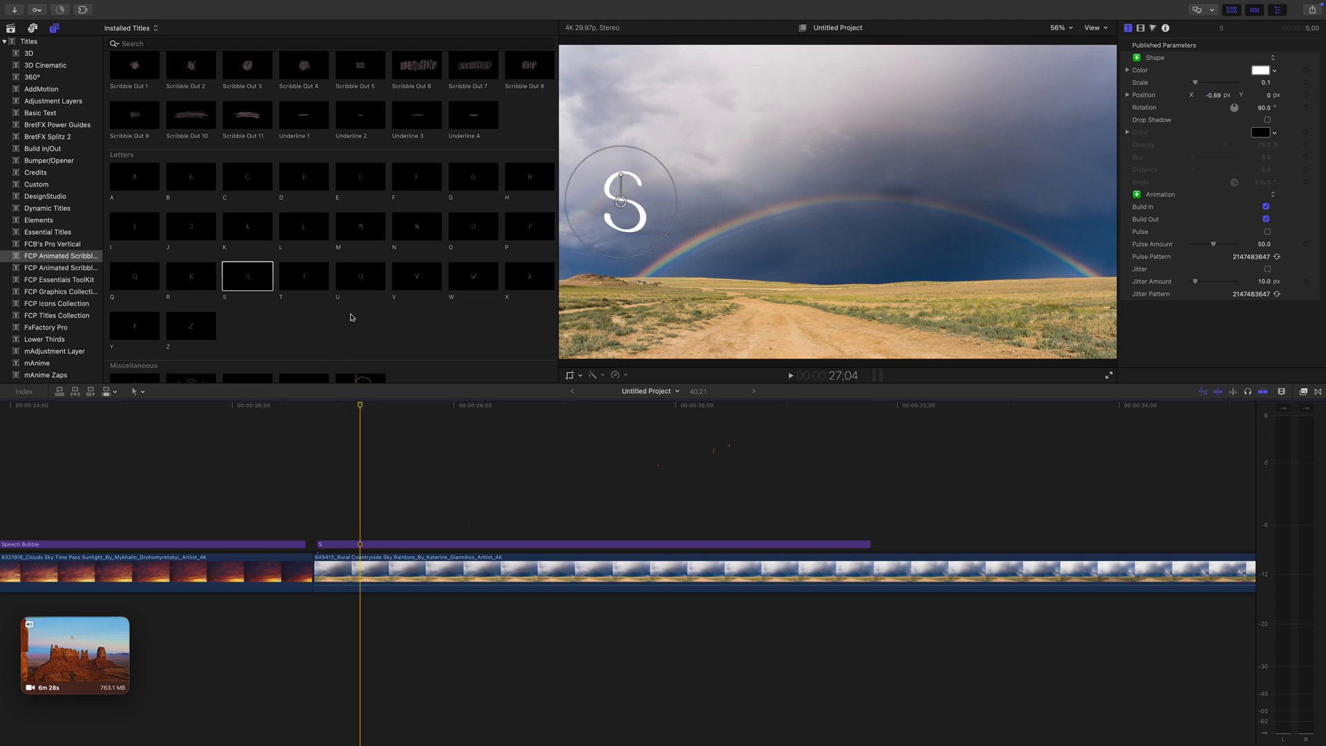
{"action": "left_click_drag", "start_coordinate": [351, 275], "coordinate": [362, 519]}
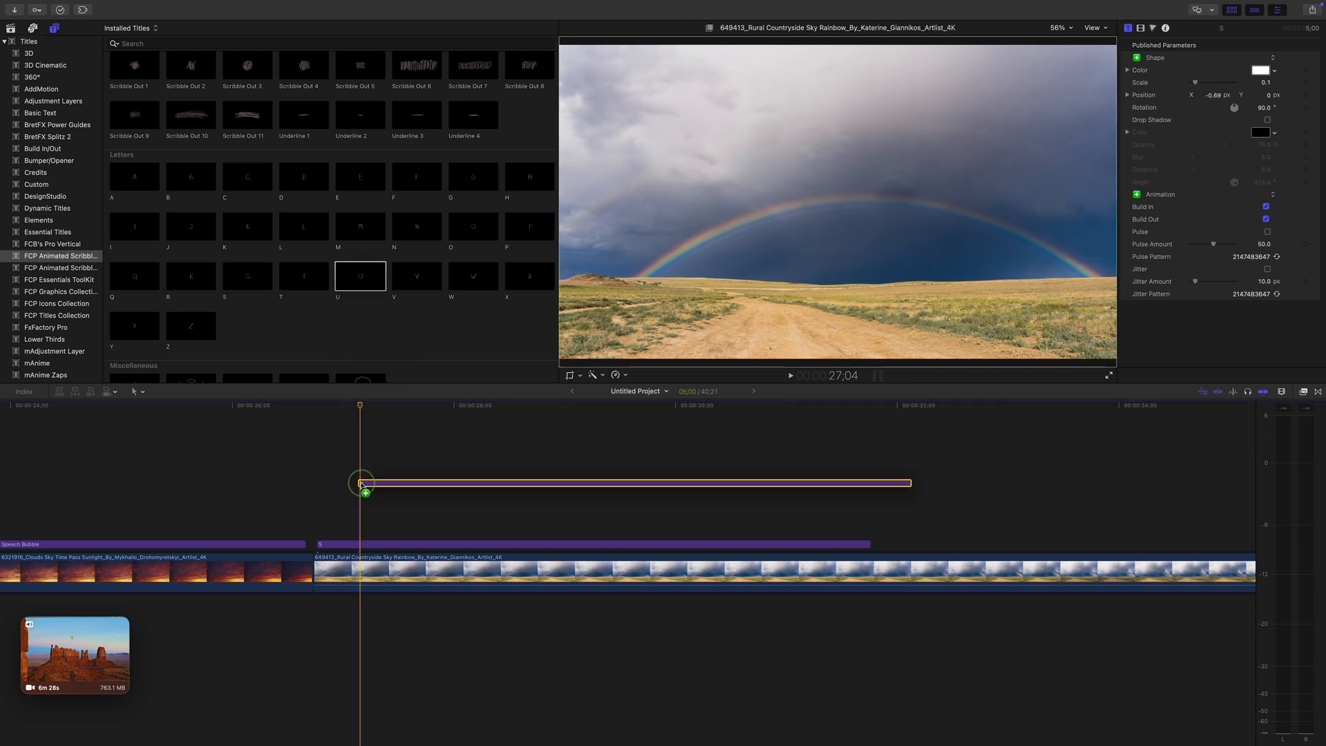
{"action": "left_click_drag", "start_coordinate": [1223, 96], "coordinate": [1218, 95]}
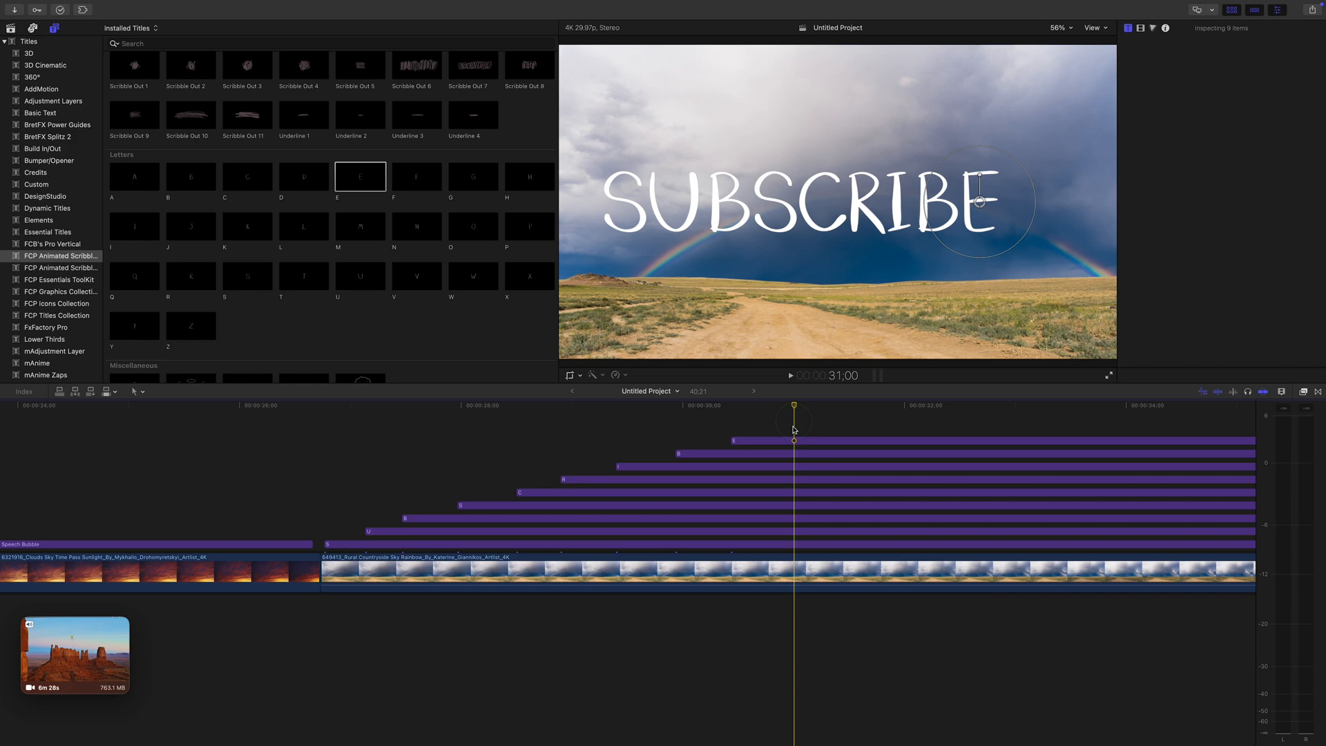
Combine all the SUBSCRIBE letter titles into one compound clip and show its retime speed options.
{"action": "left_click", "coordinate": [794, 440]}
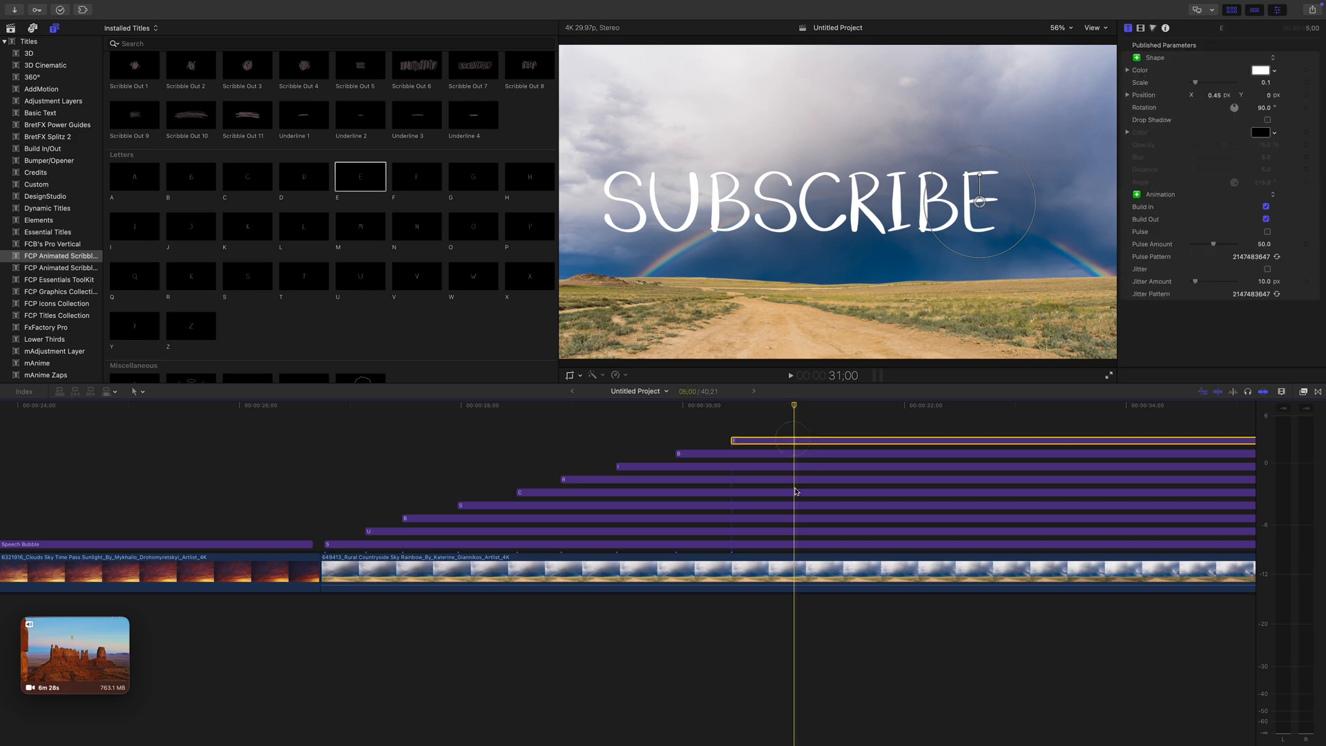
{"action": "left_click", "coordinate": [797, 540], "text": "shift"}
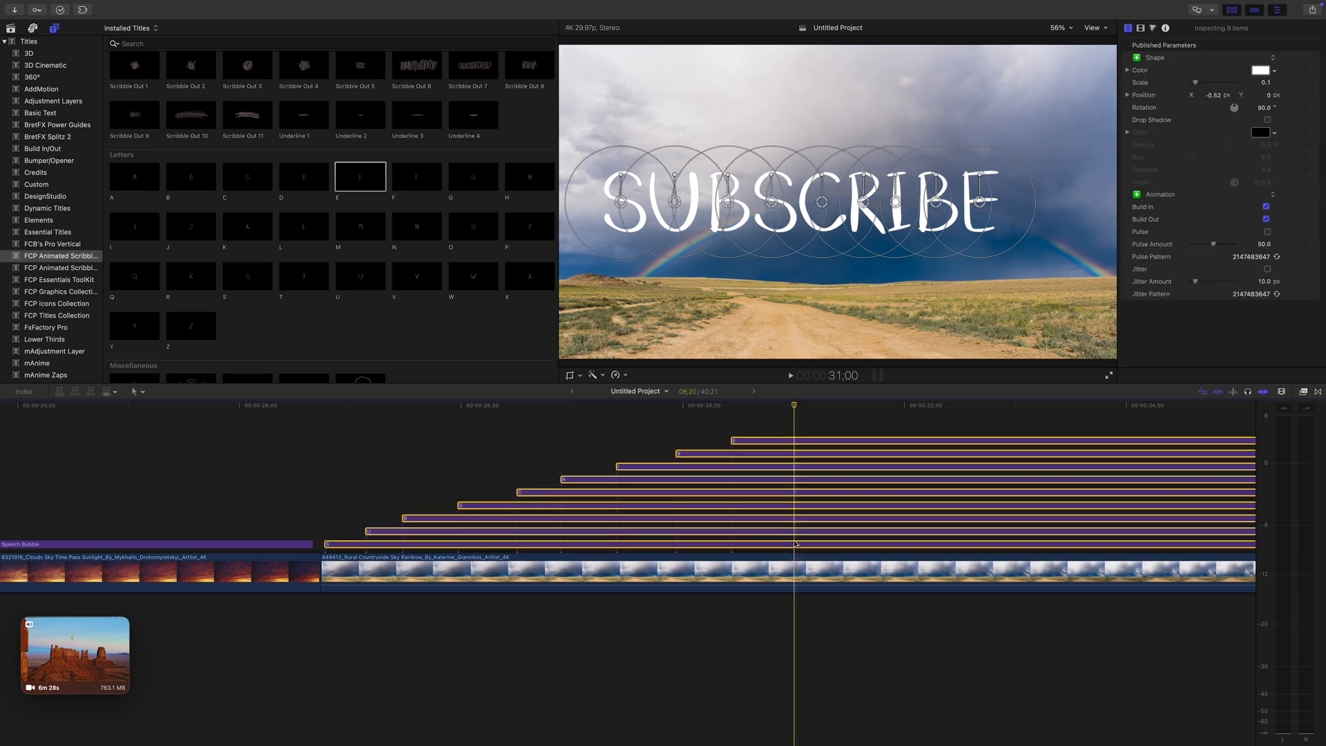
{"action": "key", "text": "alt+g"}
{"action": "key", "text": "Return"}
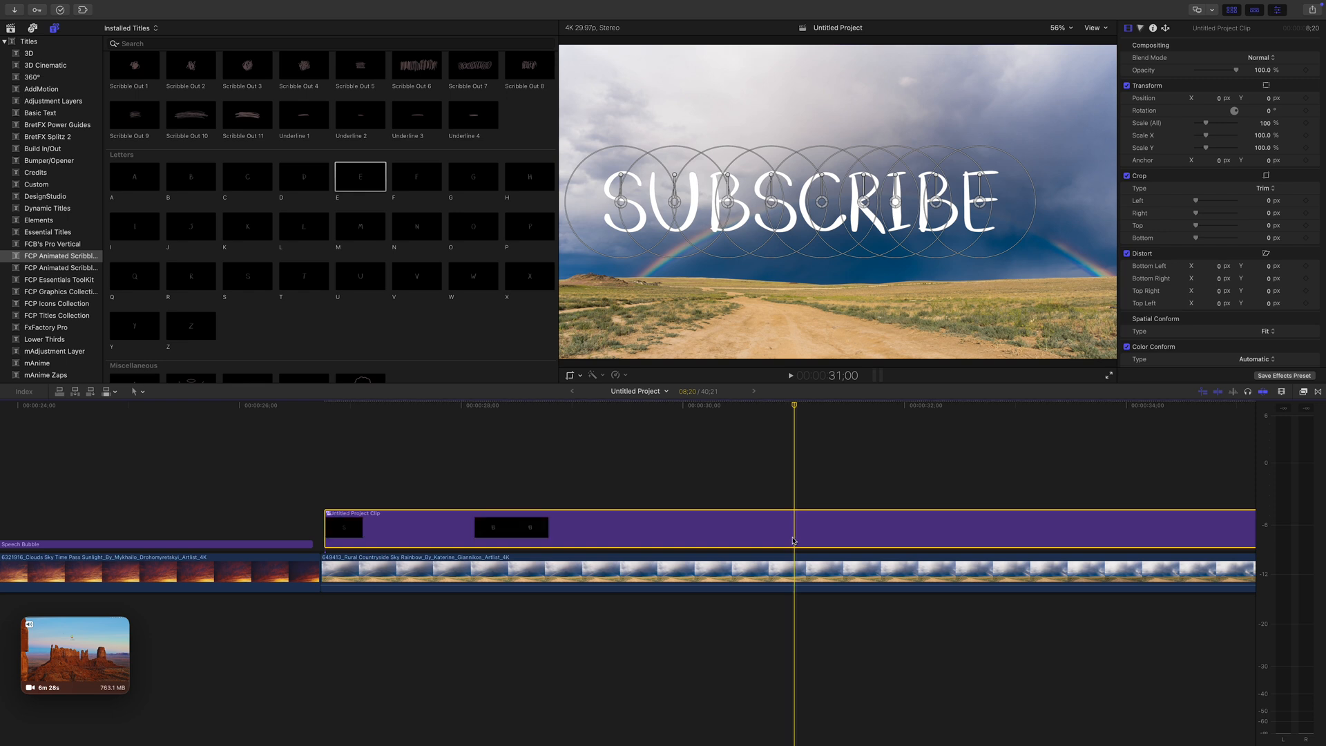
{"action": "key", "text": "super+r"}
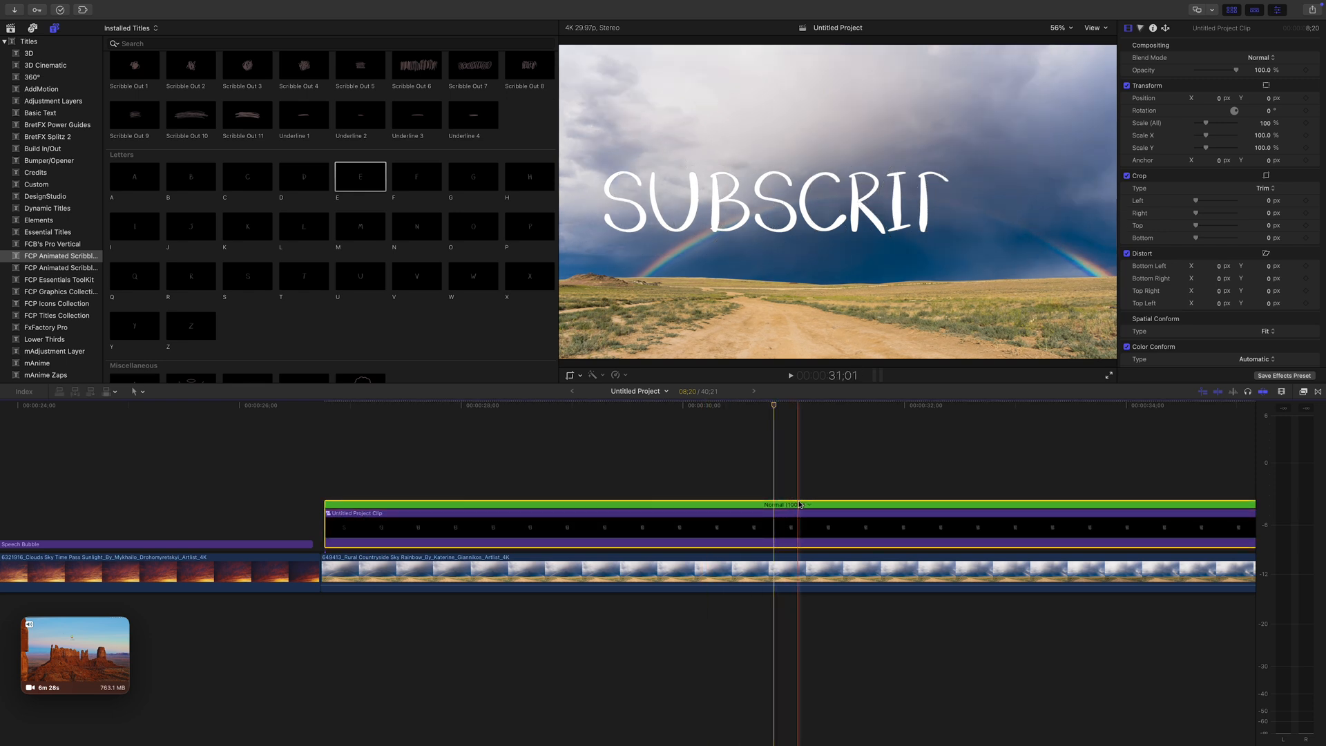
{"action": "left_click", "coordinate": [790, 505]}
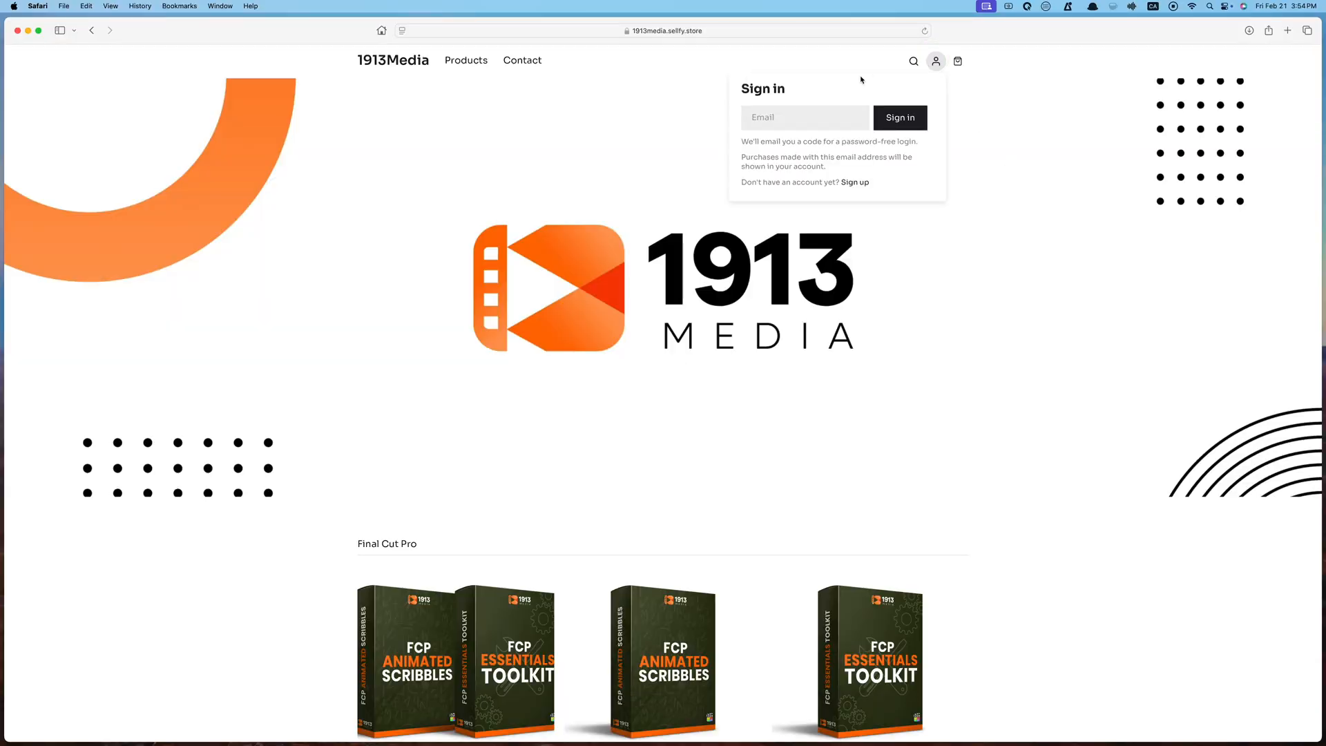
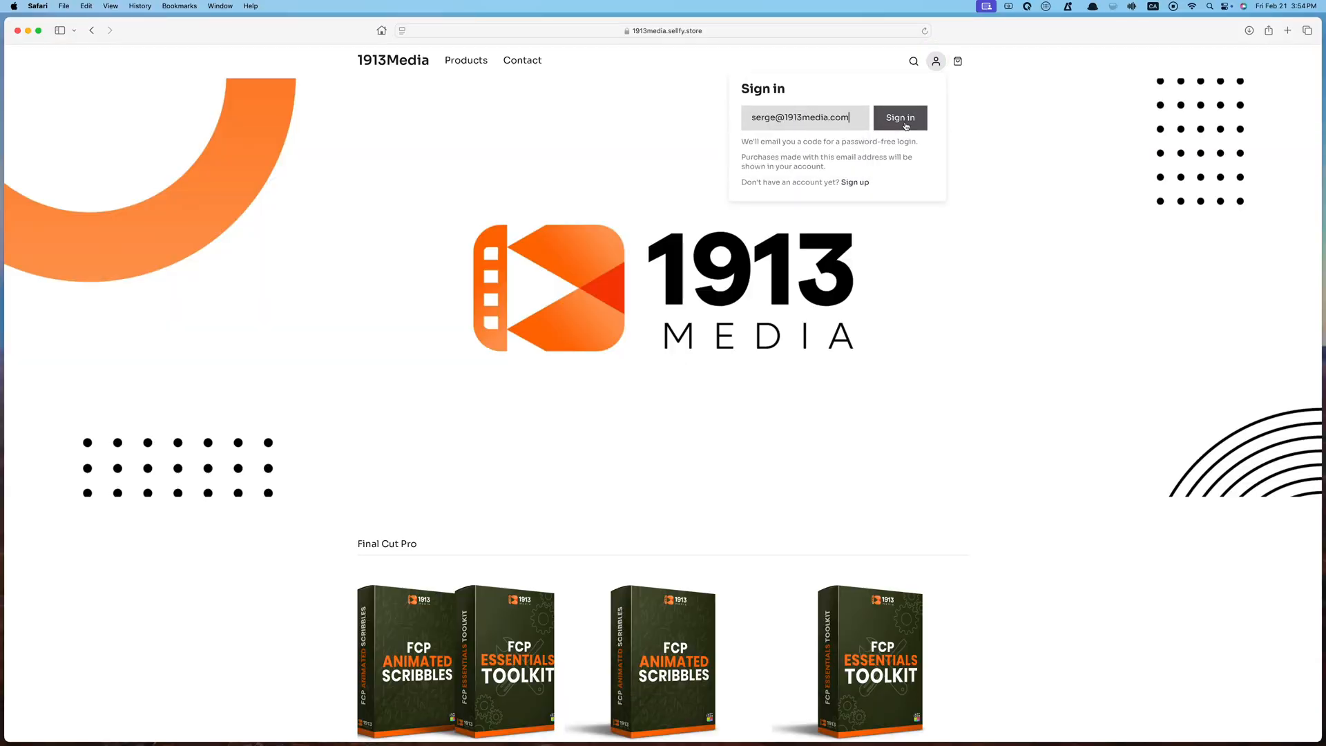